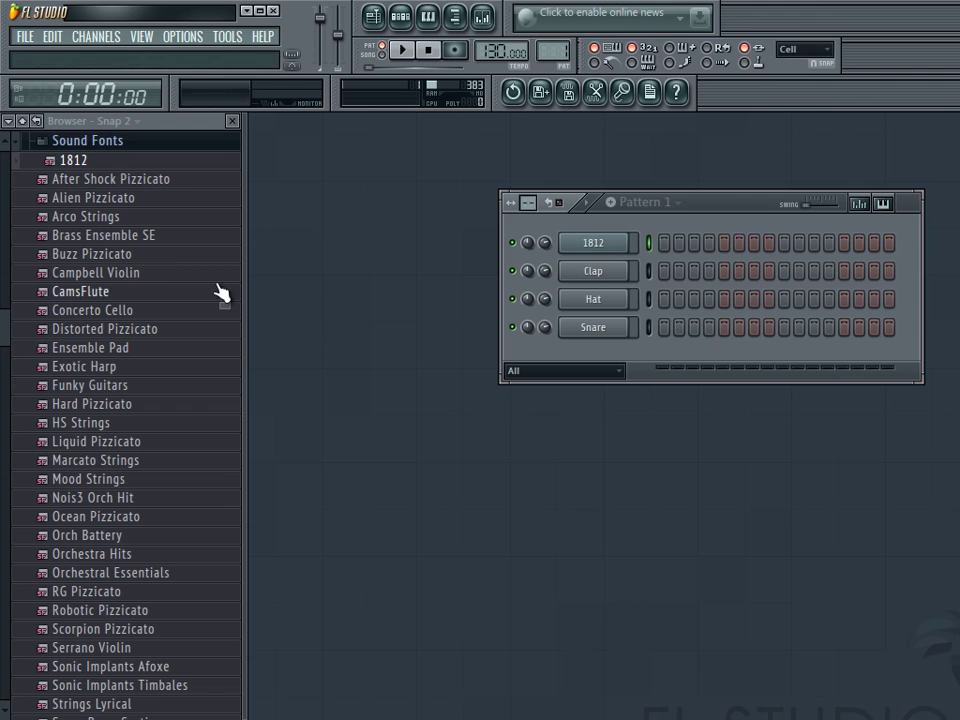
Replace the 1812 channel's sound with the After Shock Pizzicato soundfont and play a few test notes.
{"action": "left_click_drag", "start_coordinate": [152, 180], "coordinate": [542, 280]}
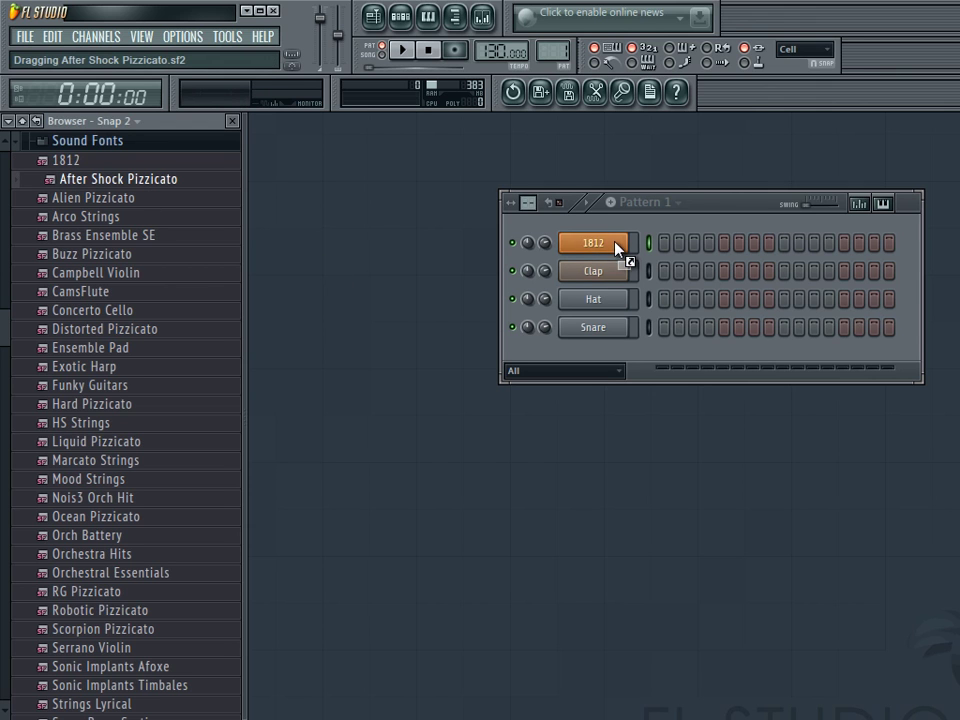
{"action": "left_click_drag", "start_coordinate": [615, 248], "coordinate": [617, 248]}
{"action": "key", "text": "y"}
{"action": "key", "text": "r"}
{"action": "key", "text": "r"}
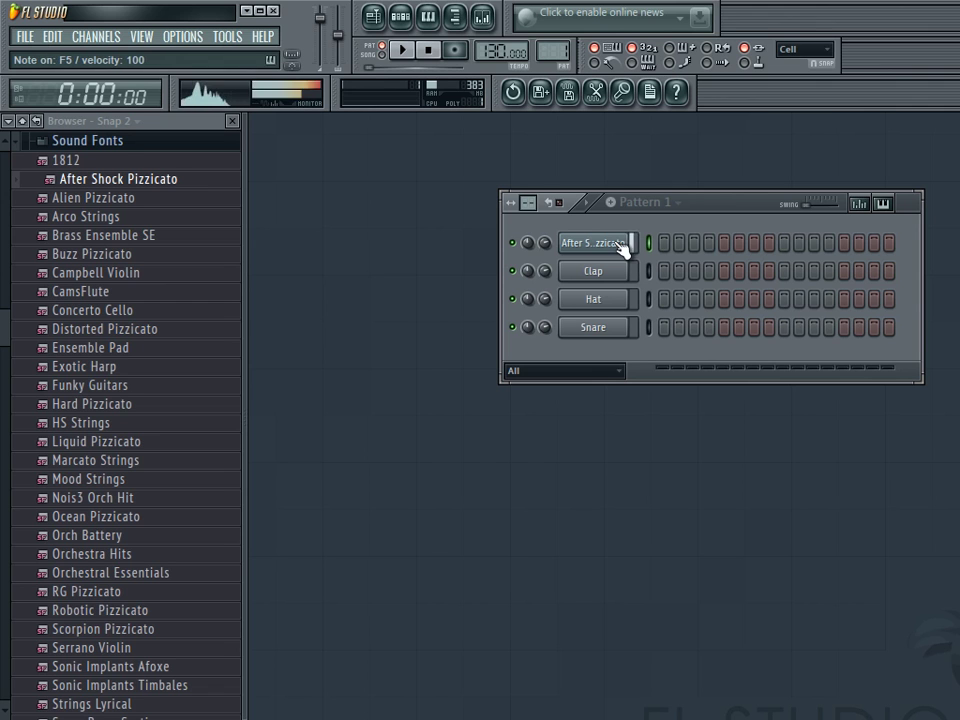
Load the Alien Pizzicato soundfont into the first channel and play test notes to audition it.
{"action": "left_click_drag", "start_coordinate": [140, 200], "coordinate": [564, 242]}
{"action": "key", "text": "v"}
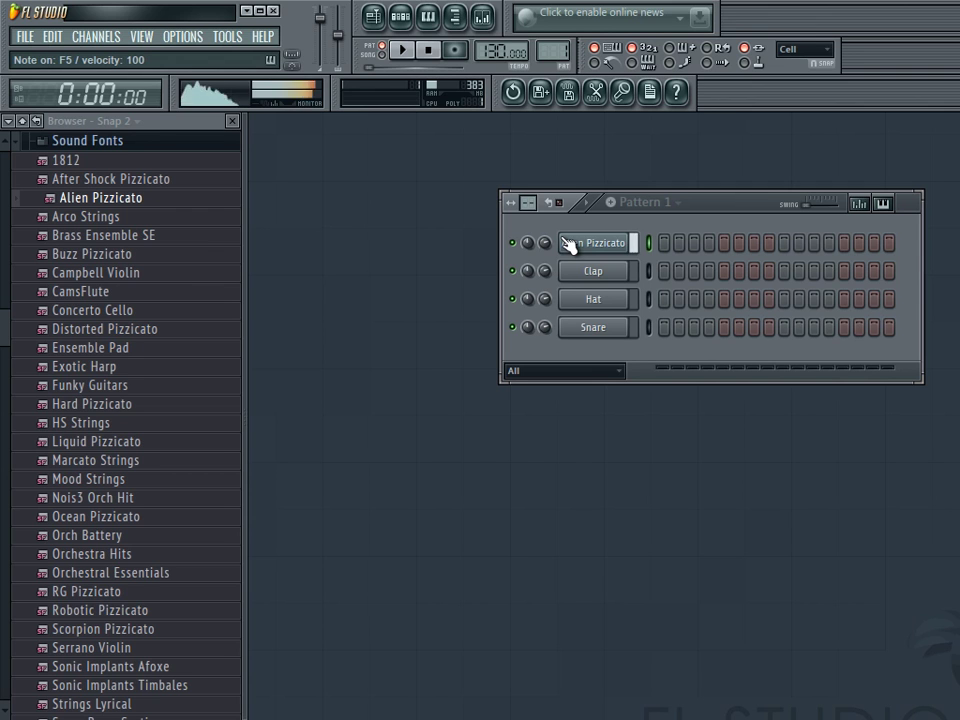
{"action": "key", "text": "r"}
{"action": "key", "text": "r"}
{"action": "key", "text": "r"}
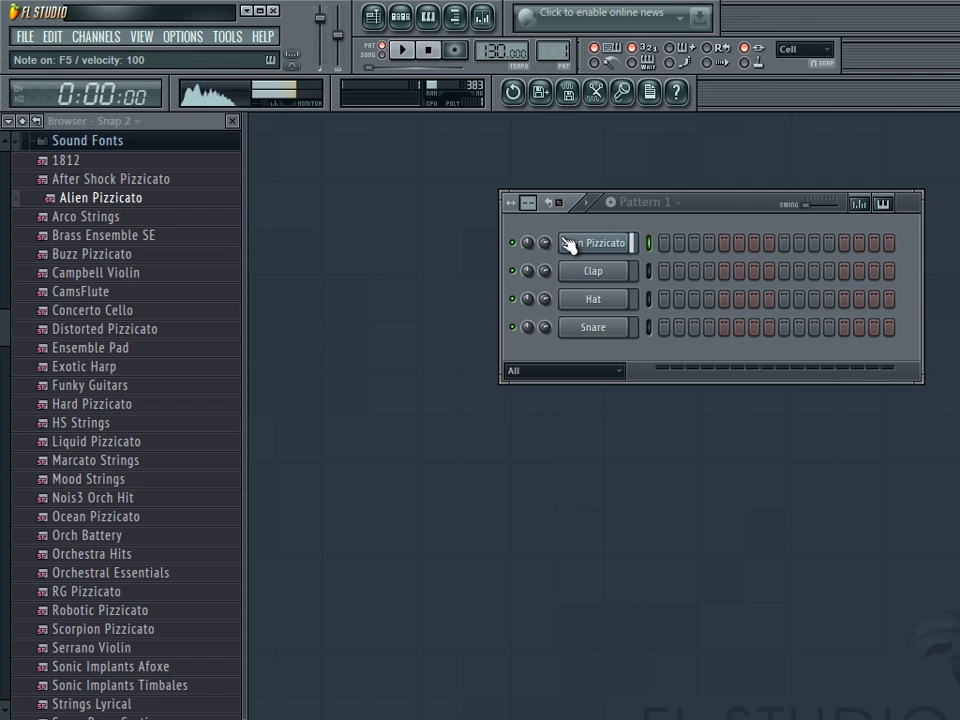
Load the Arco Strings soundfont into the first channel and audition it with a few notes.
{"action": "left_click_drag", "start_coordinate": [112, 225], "coordinate": [583, 244]}
{"action": "key", "text": "v"}
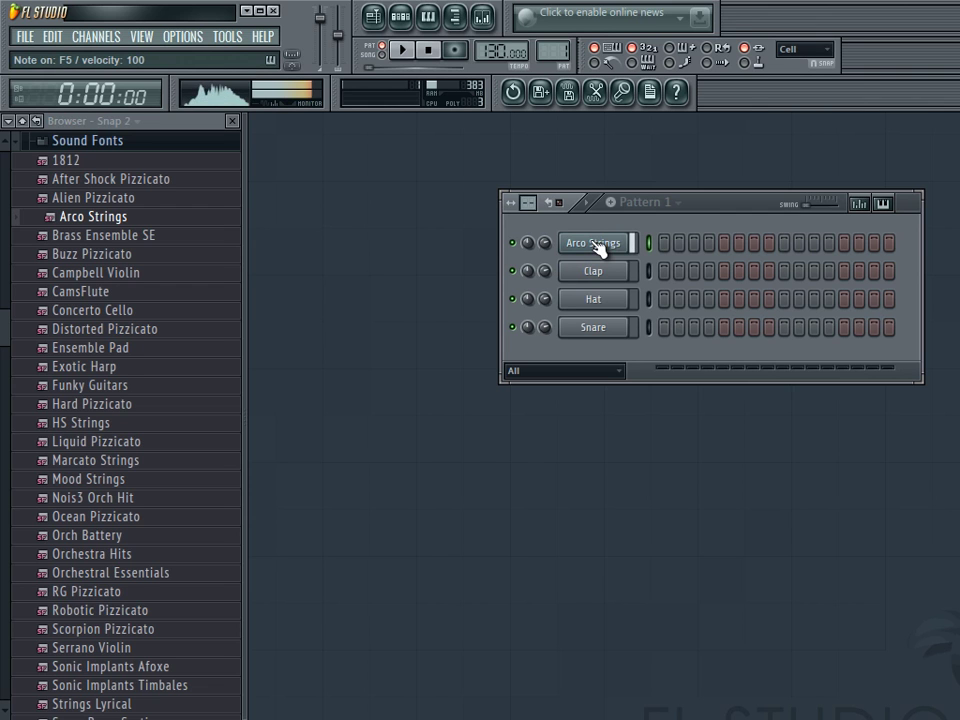
{"action": "key", "text": "m"}
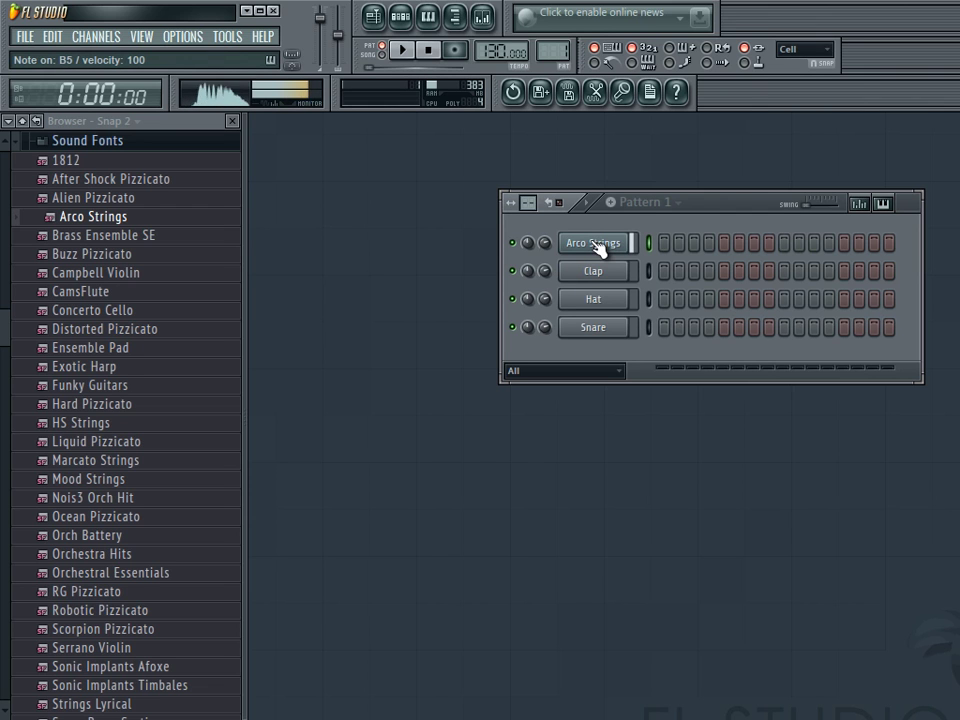
Load the Brass Ensemble SE soundfont into the first channel and audition it with a few notes.
{"action": "left_click_drag", "start_coordinate": [115, 240], "coordinate": [585, 255]}
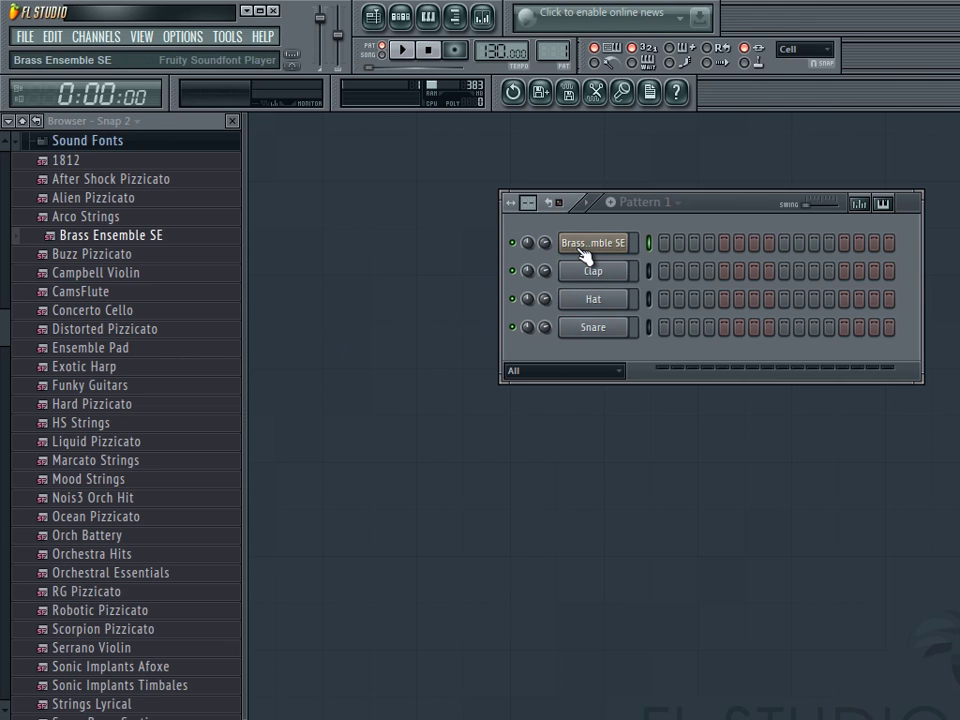
{"action": "key", "text": "v"}
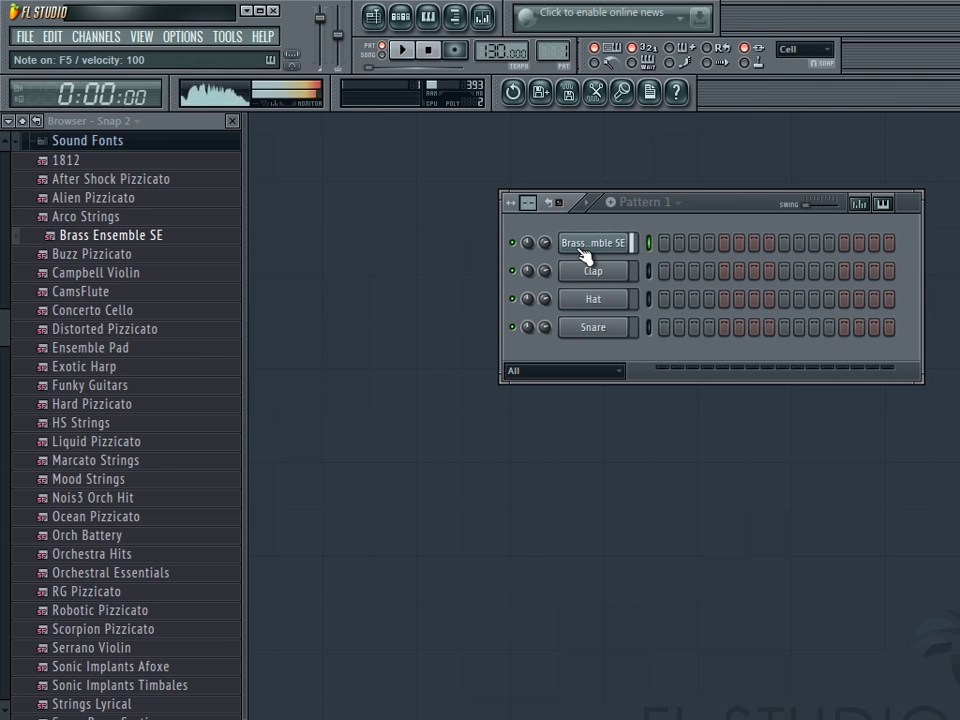
{"action": "key", "text": "m"}
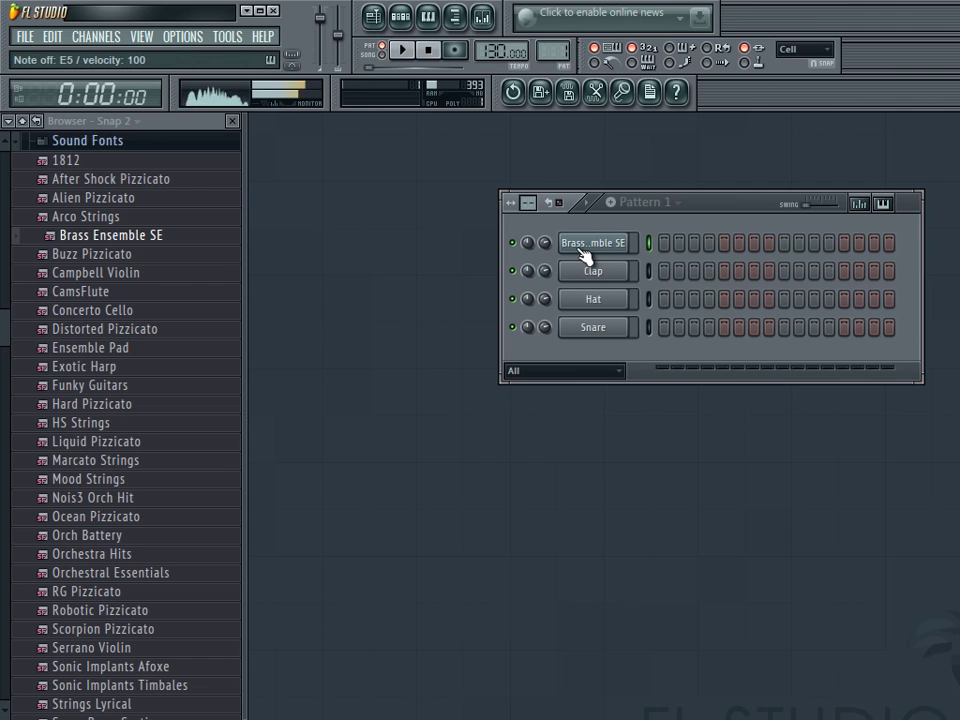
Audition the Buzz Pizzicato and Campbell Violin soundfonts one after the other on the first channel.
{"action": "left_click_drag", "start_coordinate": [122, 254], "coordinate": [493, 287]}
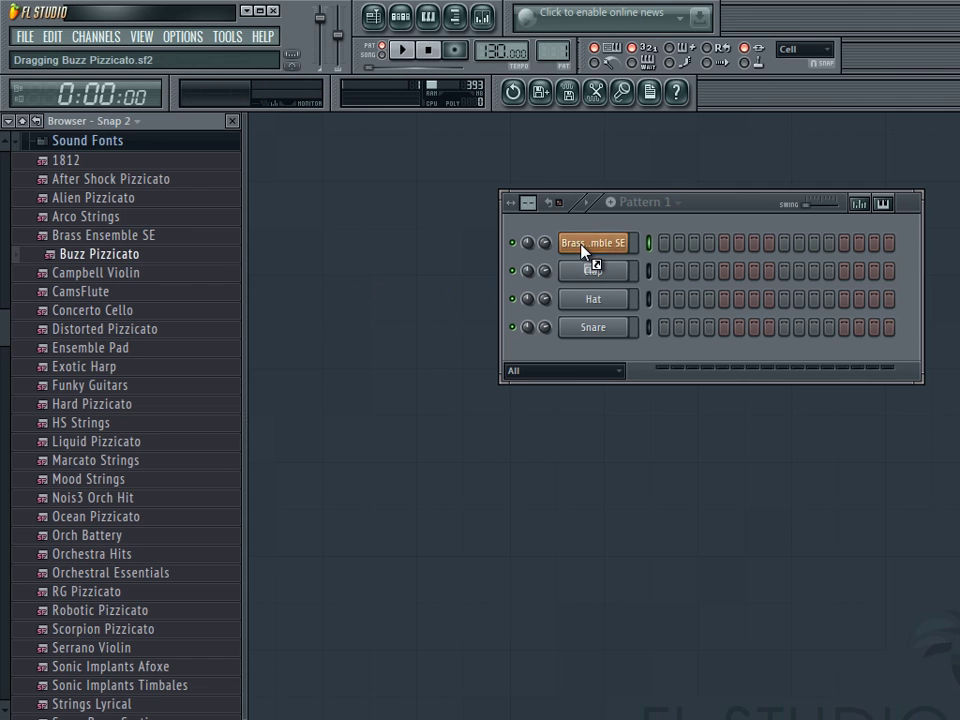
{"action": "left_click_drag", "start_coordinate": [588, 240], "coordinate": [590, 243]}
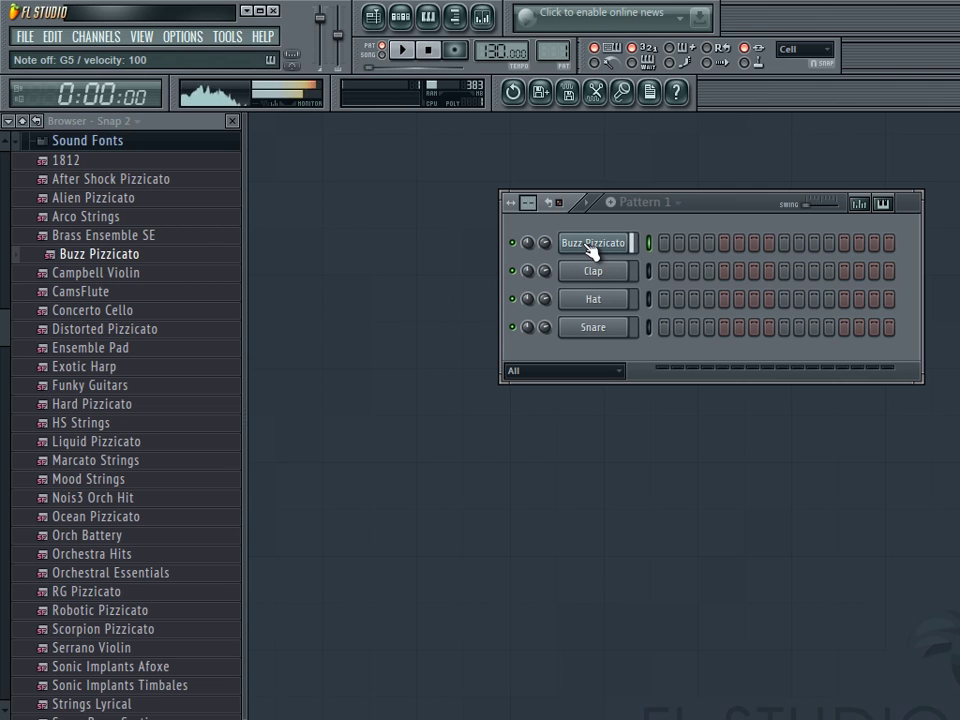
{"action": "left_click_drag", "start_coordinate": [118, 272], "coordinate": [599, 248]}
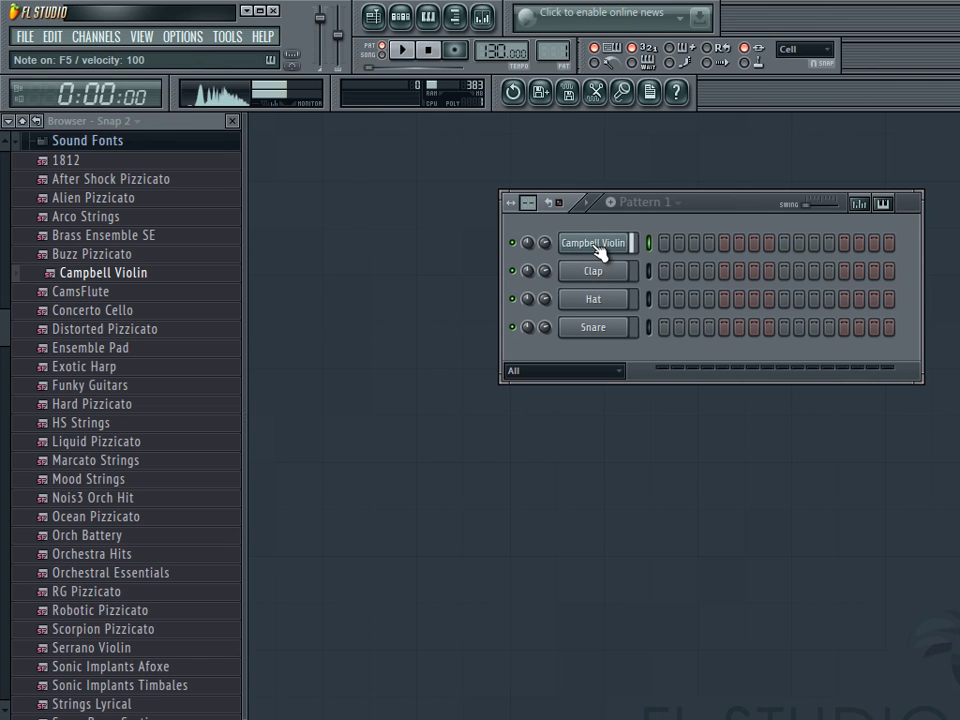
{"action": "key", "text": "y"}
{"action": "key", "text": "t"}
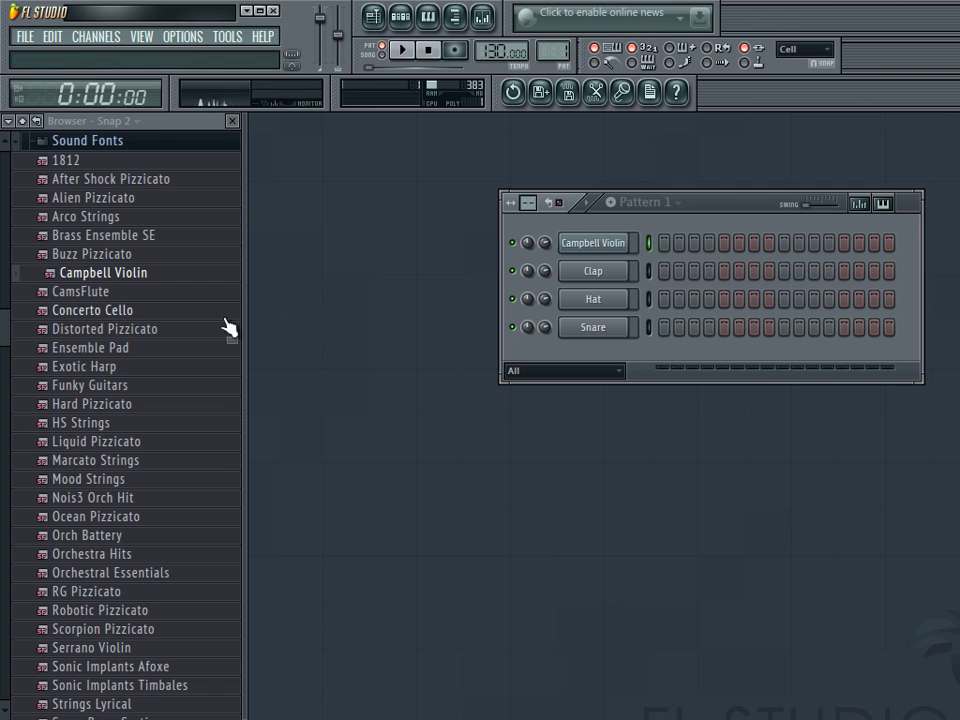
{"action": "key", "text": "y"}
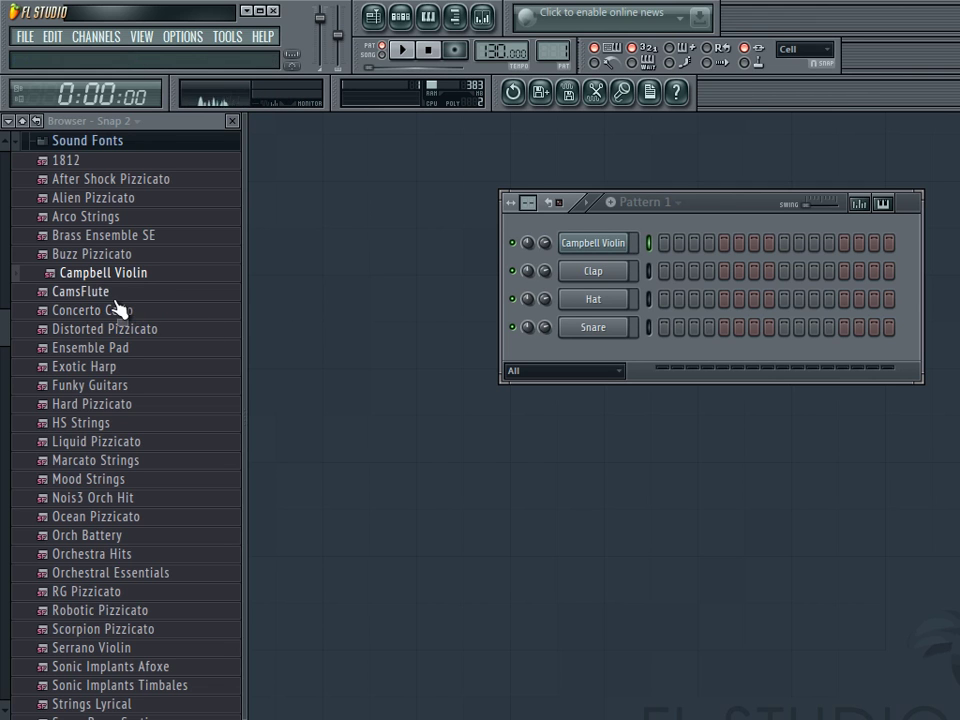
Load the CamsFlute soundfont into the first channel and play a short test melody.
{"action": "left_click_drag", "start_coordinate": [108, 293], "coordinate": [575, 250]}
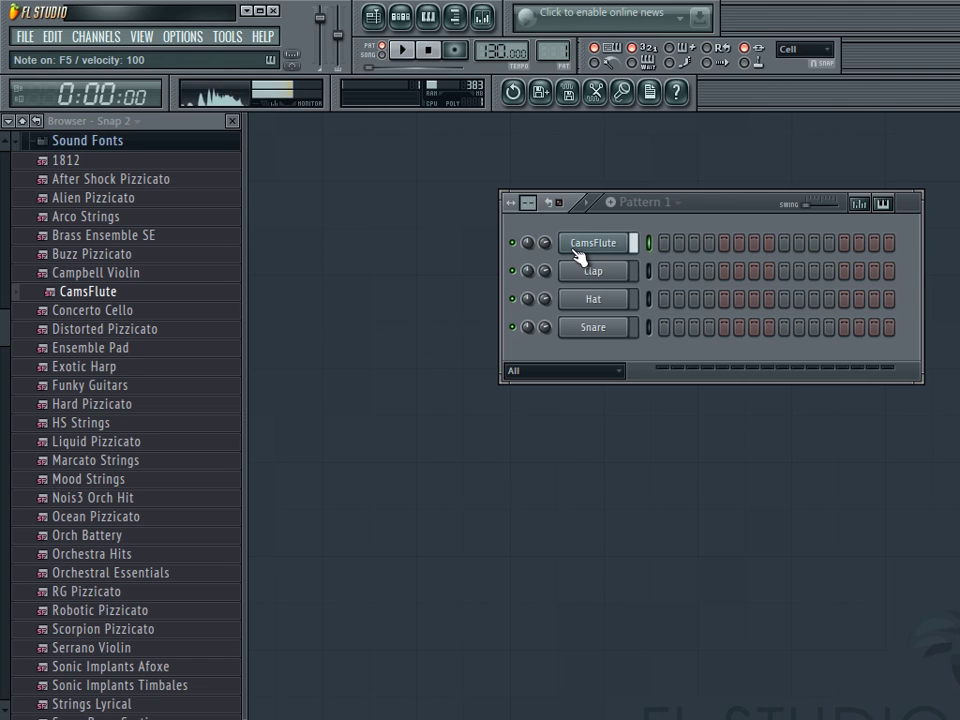
{"action": "key", "text": "t"}
{"action": "key", "text": "y"}
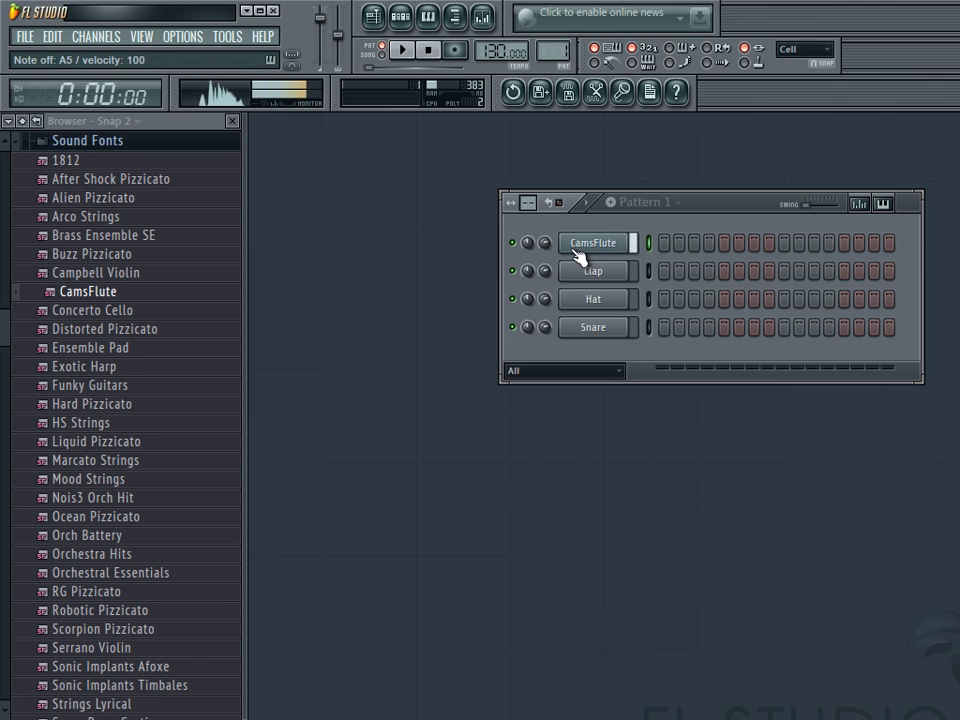
Load the Concerto Cello soundfont into the first channel and play several test notes.
{"action": "left_click_drag", "start_coordinate": [100, 310], "coordinate": [590, 252]}
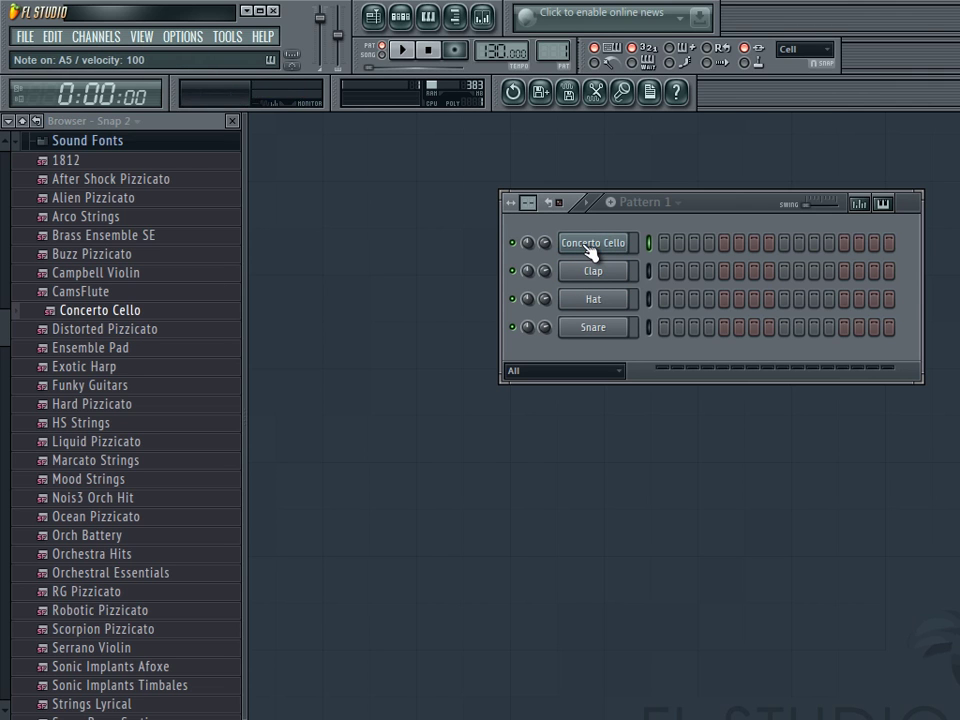
{"action": "key", "text": "u"}
{"action": "key", "text": "u"}
{"action": "key", "text": "u"}
{"action": "key", "text": "r"}
Audition the Distorted Pizzicato and Ensemble Pad soundfonts one after the other on the first channel.
{"action": "left_click_drag", "start_coordinate": [150, 329], "coordinate": [570, 247]}
{"action": "key", "text": "r"}
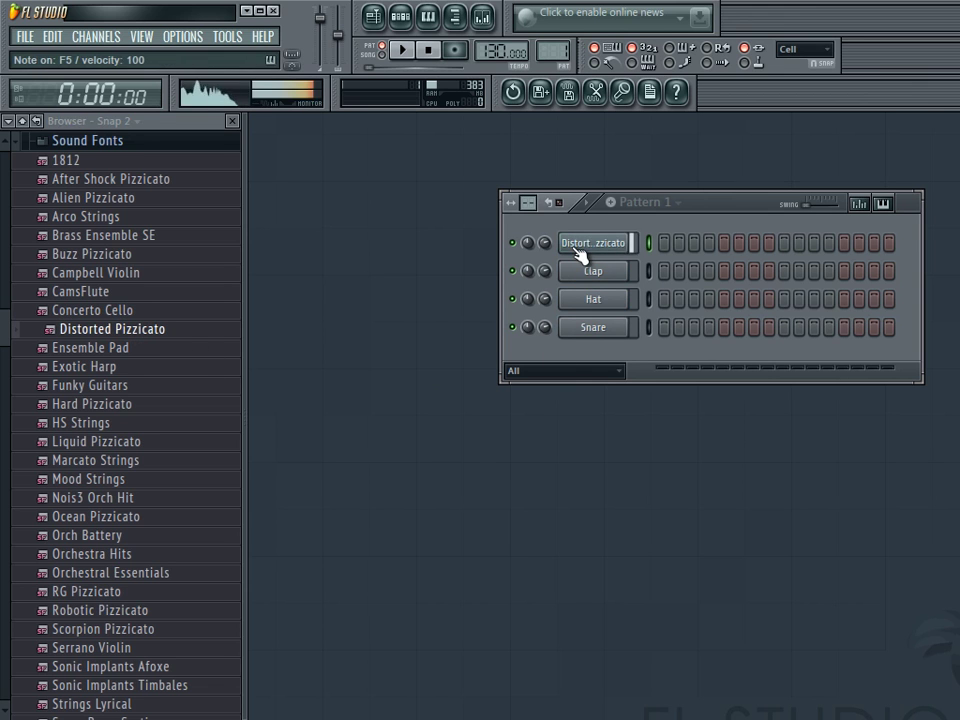
{"action": "key", "text": "y"}
{"action": "key", "text": "r"}
{"action": "left_click_drag", "start_coordinate": [97, 355], "coordinate": [575, 255]}
{"action": "key", "text": "r"}
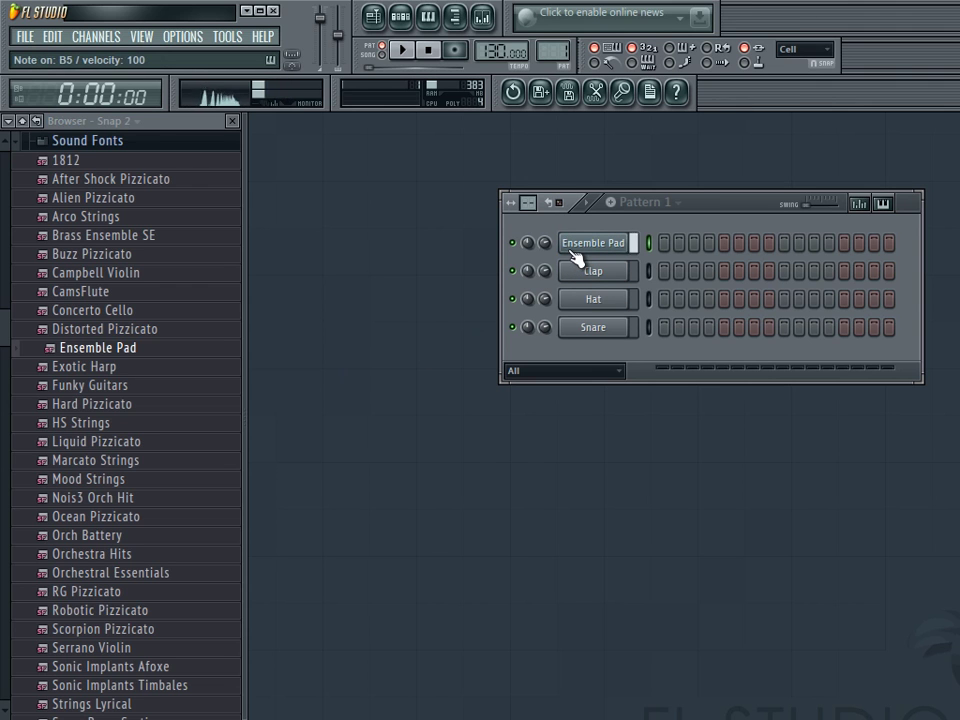
Load the Exotic Harp soundfont into the first channel and play a short rising and falling phrase.
{"action": "left_click_drag", "start_coordinate": [120, 368], "coordinate": [576, 250]}
{"action": "key", "text": "r"}
{"action": "key", "text": "t"}
{"action": "key", "text": "y"}
{"action": "key", "text": "u"}
{"action": "key", "text": "t"}
{"action": "key", "text": "r"}
Load the Funky Guitars soundfont into the first channel and play a longer test phrase.
{"action": "left_click_drag", "start_coordinate": [160, 388], "coordinate": [594, 249]}
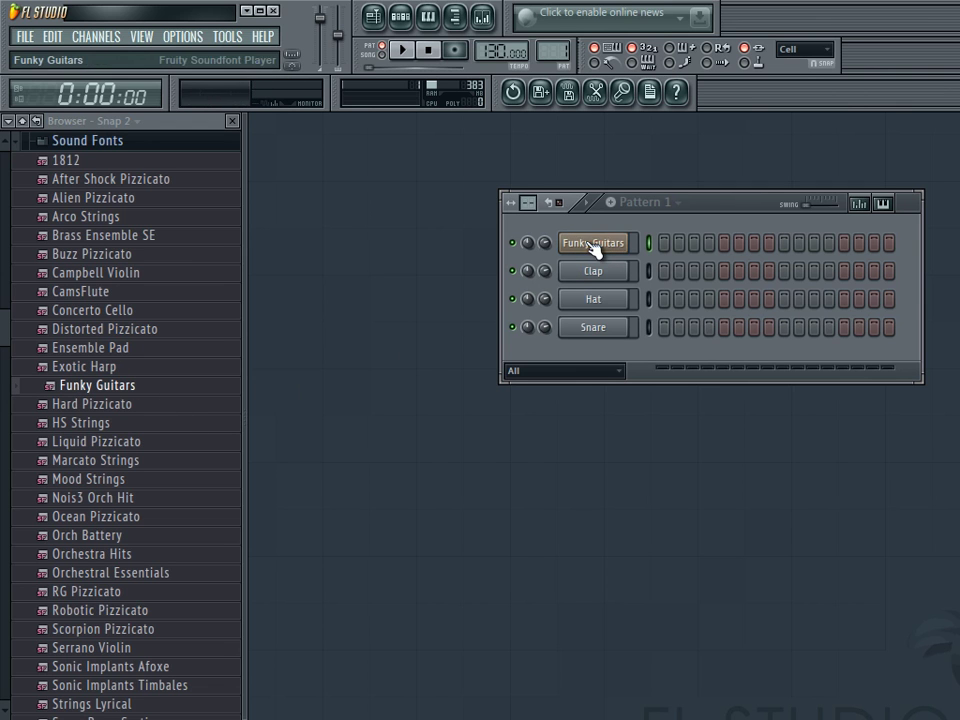
{"action": "key", "text": "r"}
{"action": "key", "text": "r"}
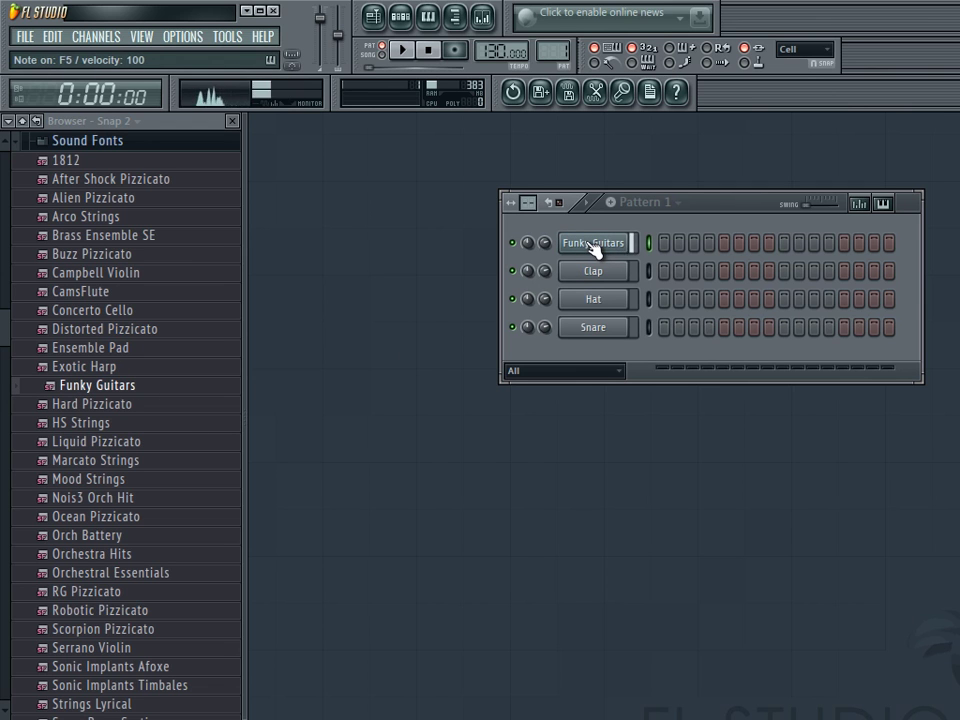
{"action": "key", "text": "r"}
{"action": "key", "text": "r"}
{"action": "key", "text": "u"}
{"action": "key", "text": "y"}
{"action": "key", "text": "t"}
{"action": "key", "text": "y"}
{"action": "key", "text": "i"}
{"action": "key", "text": "y"}
{"action": "key", "text": "i"}
{"action": "key", "text": "t"}
Load the Hard Pizzicato soundfont into the first channel and play a short test phrase.
{"action": "left_click_drag", "start_coordinate": [125, 412], "coordinate": [580, 252]}
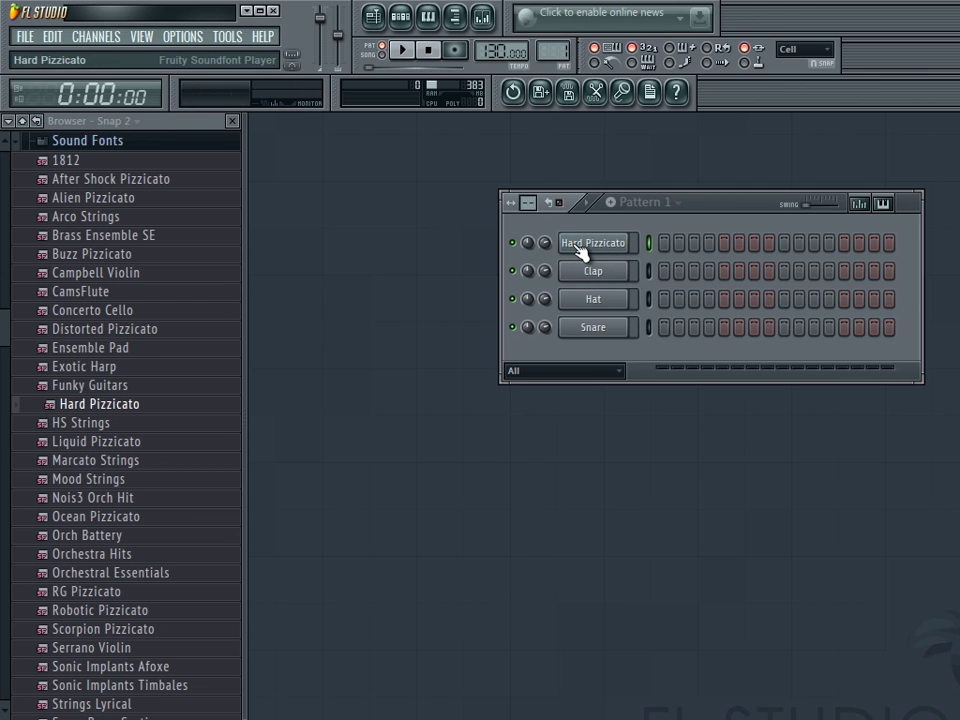
{"action": "key", "text": "r"}
{"action": "key", "text": "t"}
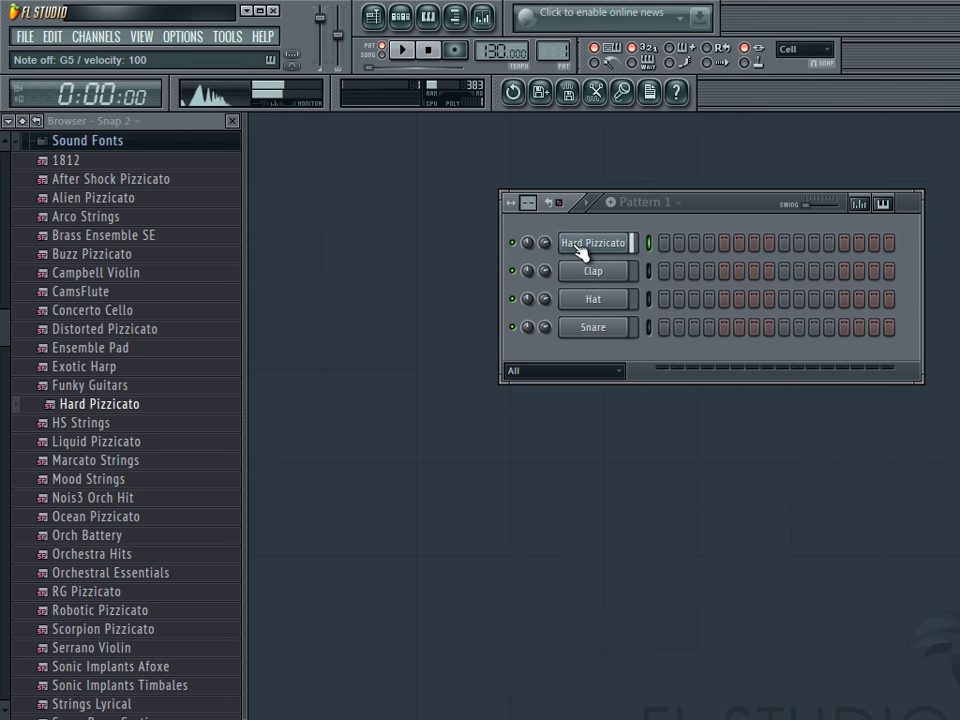
{"action": "key", "text": "y"}
{"action": "key", "text": "t"}
{"action": "key", "text": "r"}
Load the HS Strings soundfont into the first channel for a test note, and replace it with Liquid Pizzicato.
{"action": "left_click_drag", "start_coordinate": [125, 424], "coordinate": [572, 247]}
{"action": "key", "text": "r"}
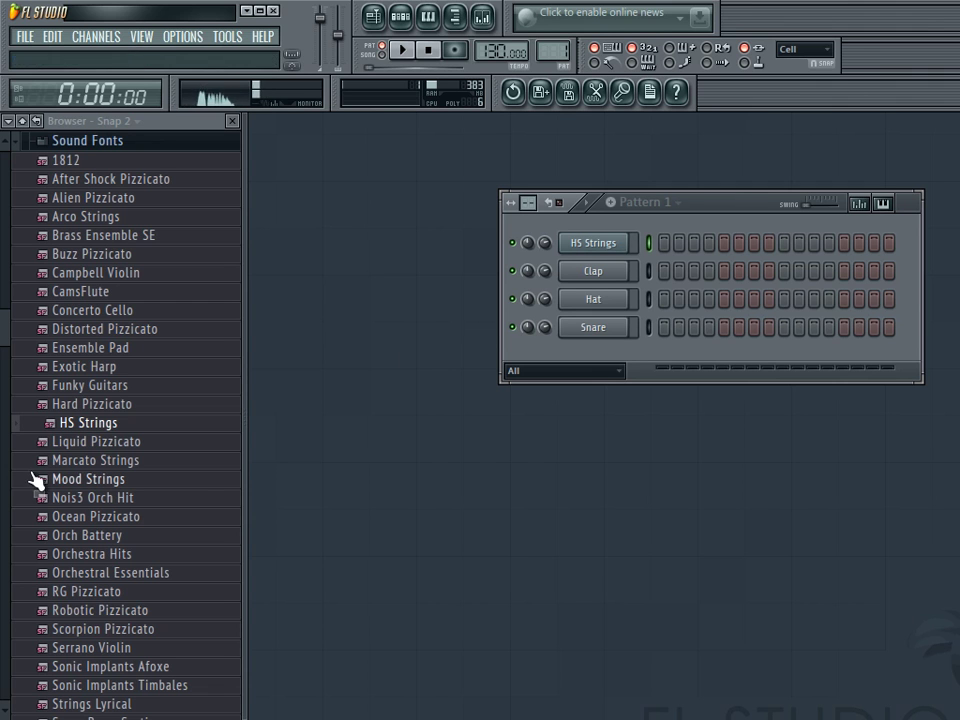
{"action": "left_click_drag", "start_coordinate": [140, 445], "coordinate": [590, 250]}
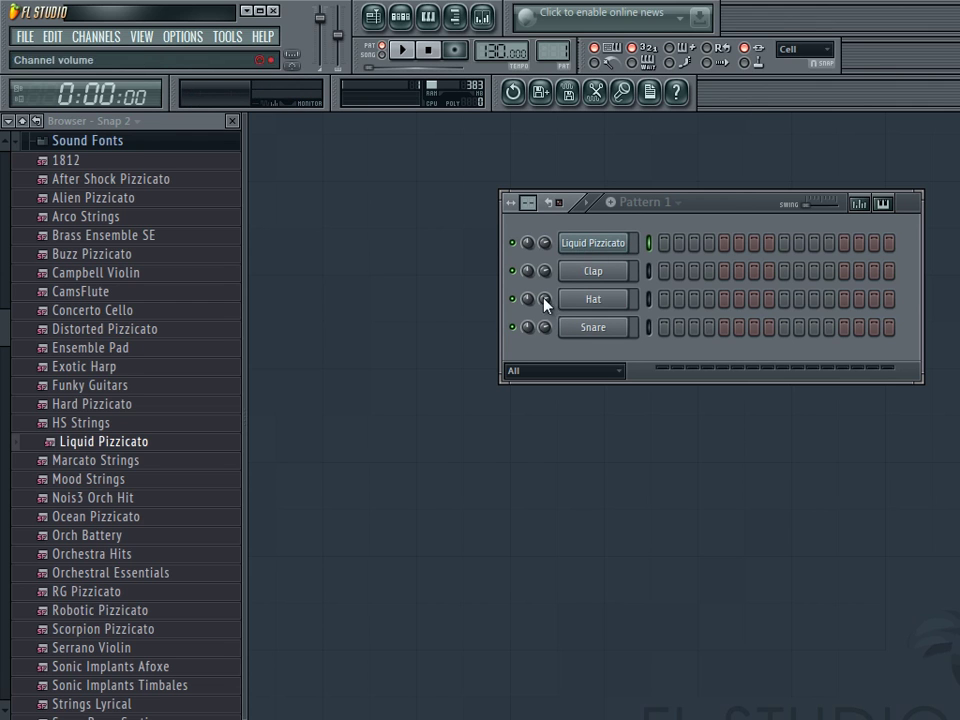
Load Marcato Strings into the first channel, replace it with Mood Strings, and play a few test notes.
{"action": "left_click_drag", "start_coordinate": [150, 463], "coordinate": [585, 255]}
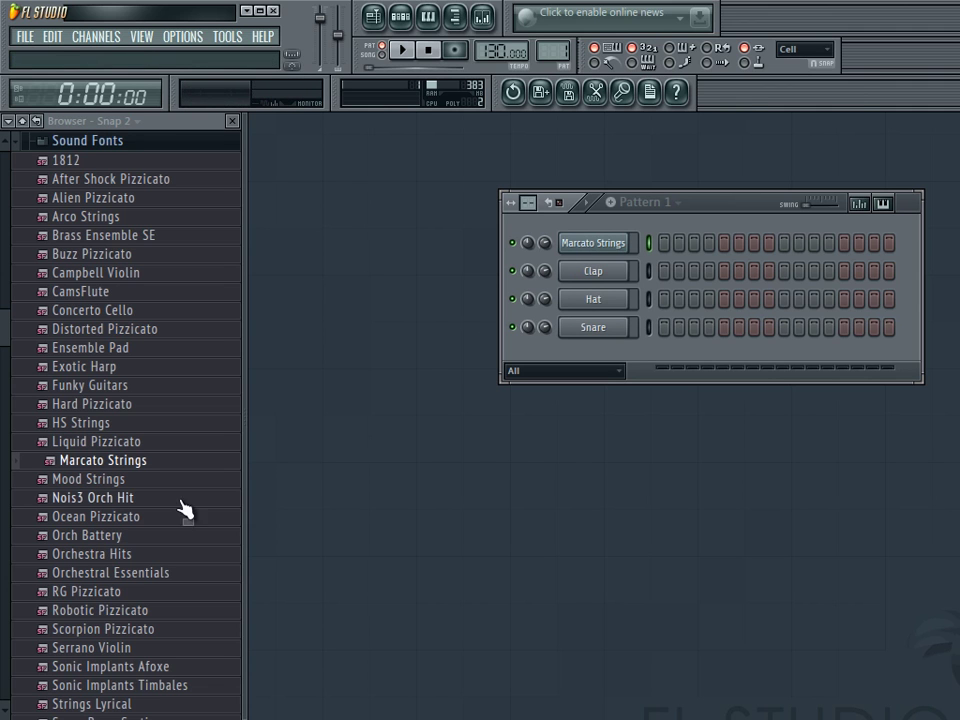
{"action": "left_click_drag", "start_coordinate": [145, 481], "coordinate": [606, 251]}
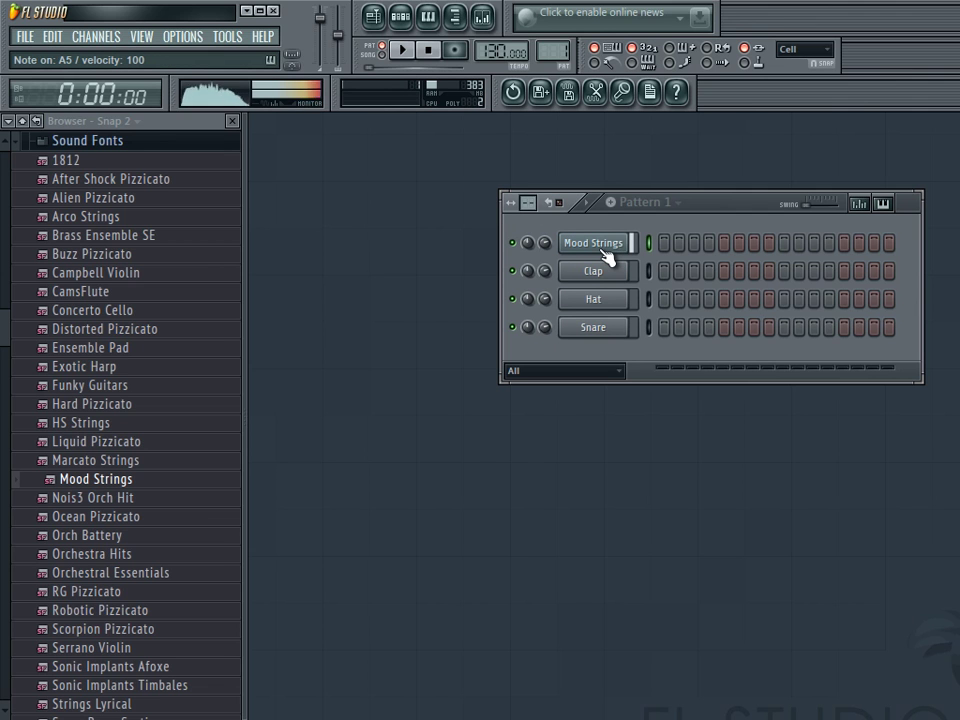
{"action": "key", "text": "r"}
{"action": "key", "text": "t"}
{"action": "key", "text": "y"}
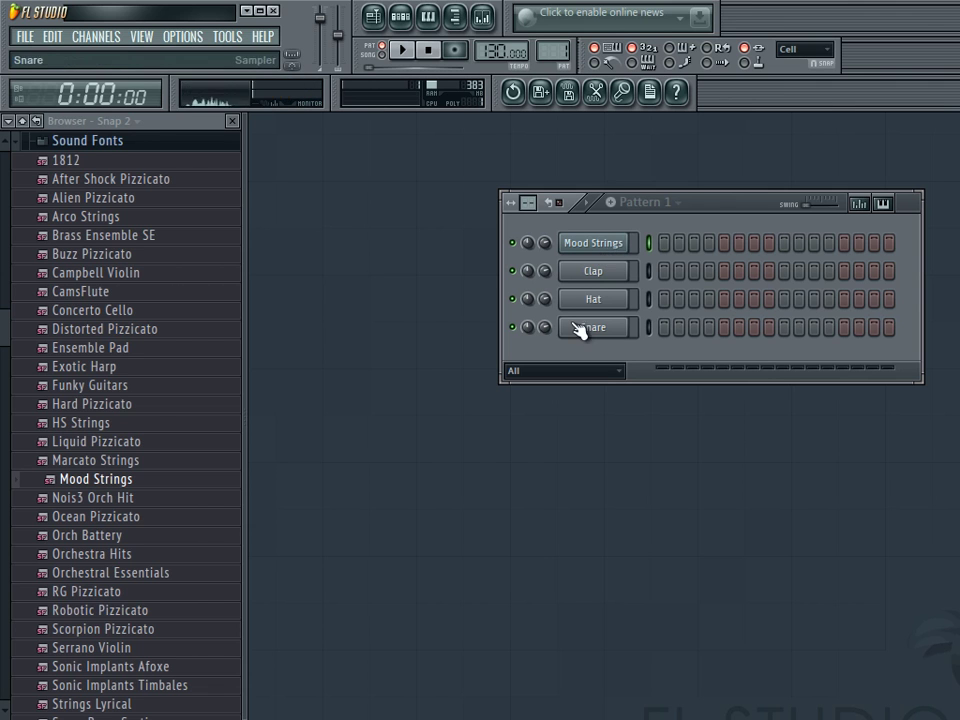
Load the Nois3 Orch Hit soundfont into the first channel and play several test hits.
{"action": "left_click_drag", "start_coordinate": [165, 498], "coordinate": [590, 254]}
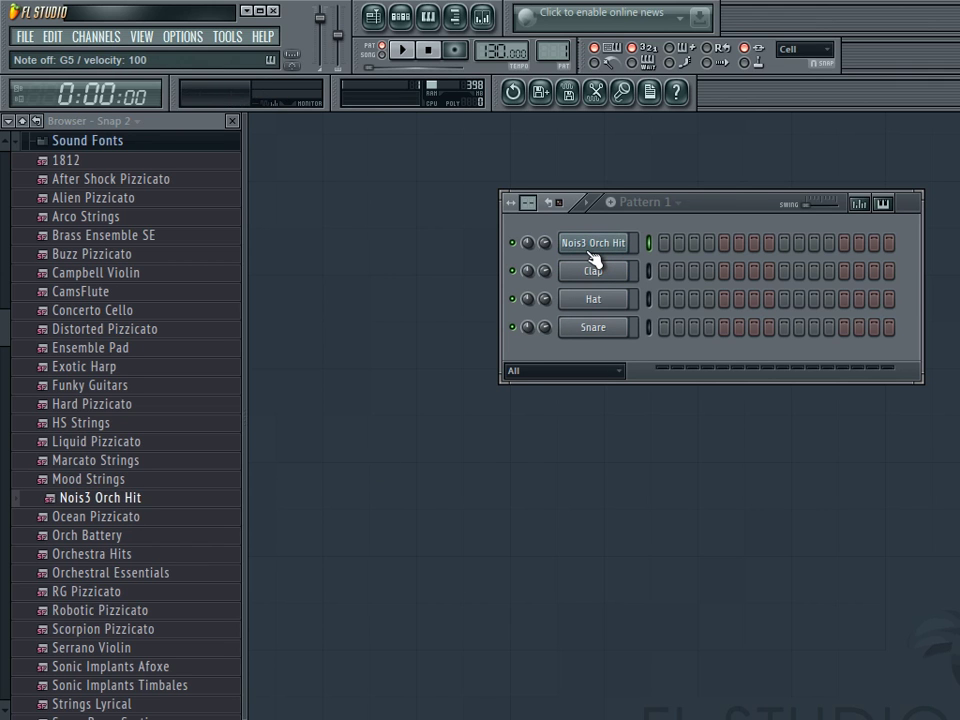
{"action": "key", "text": "b"}
{"action": "key", "text": "b"}
{"action": "key", "text": "n"}
Load the Ocean Pizzicato soundfont into the first channel and audition it with test notes.
{"action": "left_click_drag", "start_coordinate": [154, 520], "coordinate": [561, 250]}
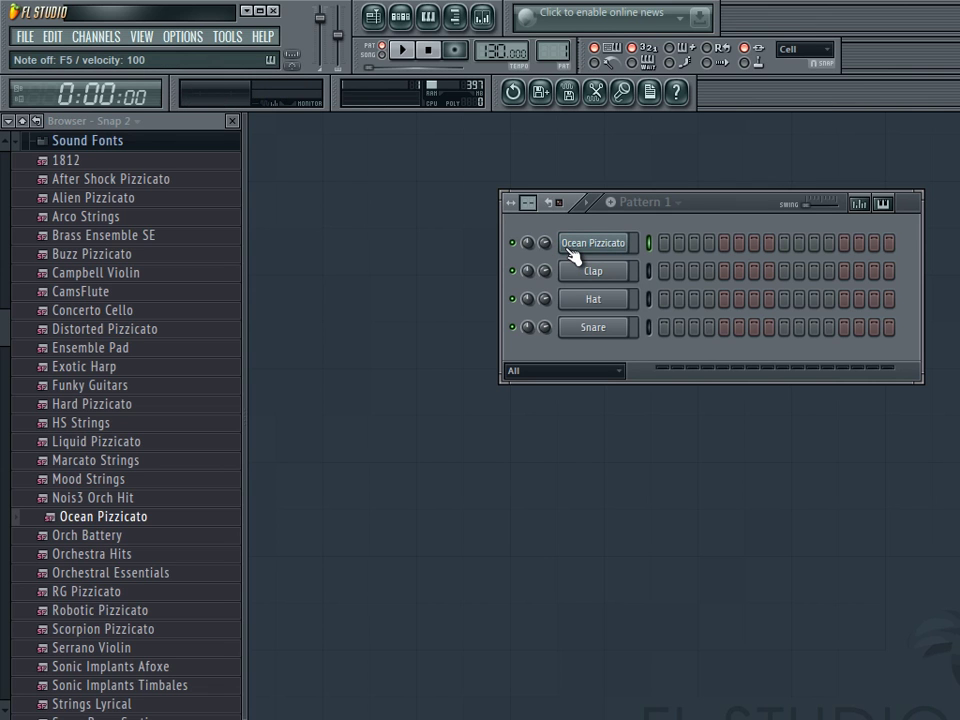
{"action": "key", "text": "t"}
{"action": "key", "text": "y"}
Load the Orch Battery soundfont into the first channel and replace it with Orchestra Hits.
{"action": "left_click_drag", "start_coordinate": [100, 535], "coordinate": [561, 242]}
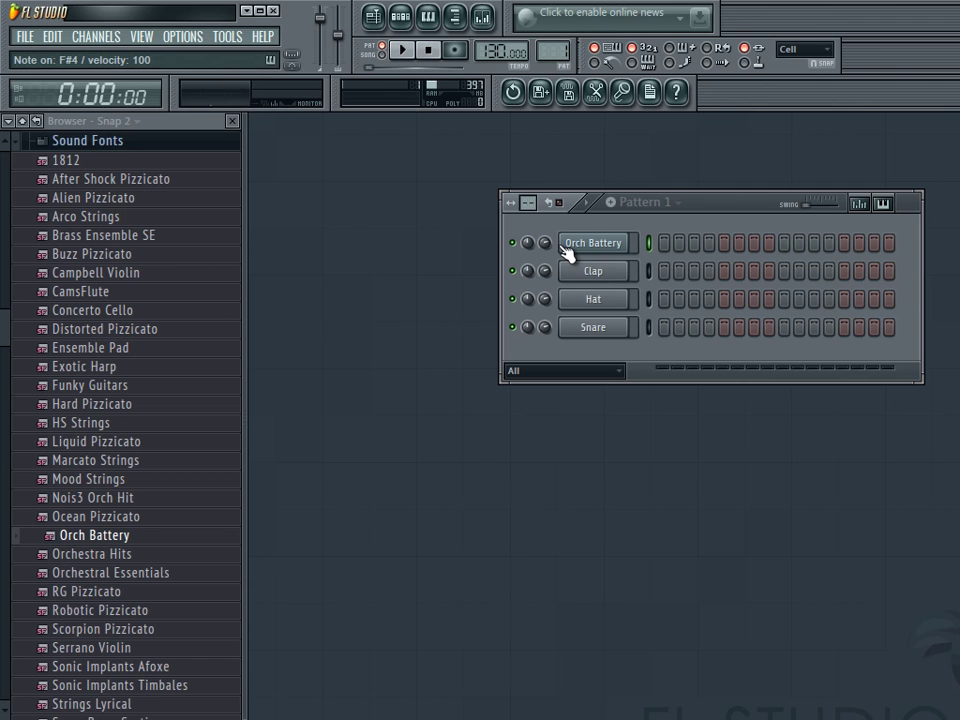
{"action": "left_click_drag", "start_coordinate": [105, 553], "coordinate": [333, 543]}
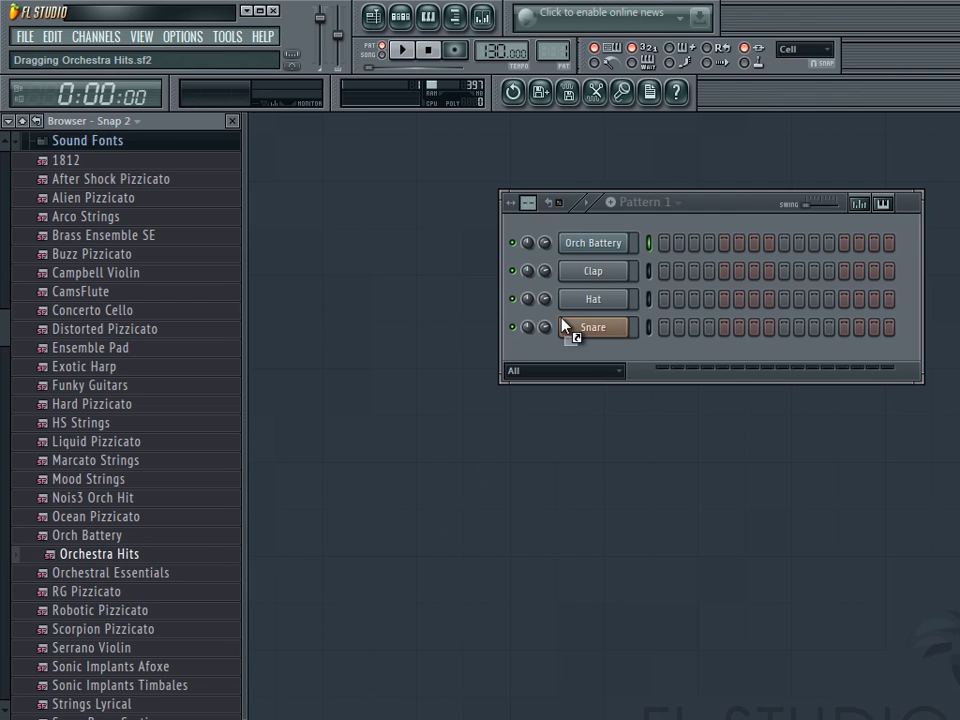
{"action": "left_click_drag", "start_coordinate": [590, 252], "coordinate": [592, 252]}
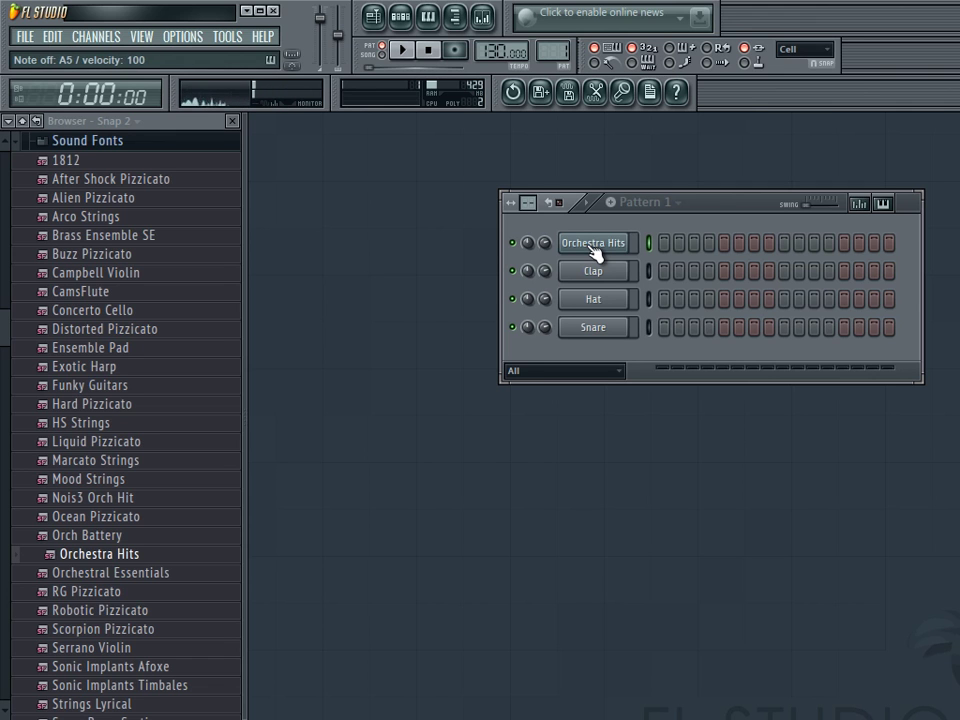
Load Orchestral Essentials into the first channel, replace it with RG Pizzicato, and play a test note.
{"action": "left_click_drag", "start_coordinate": [190, 577], "coordinate": [586, 252]}
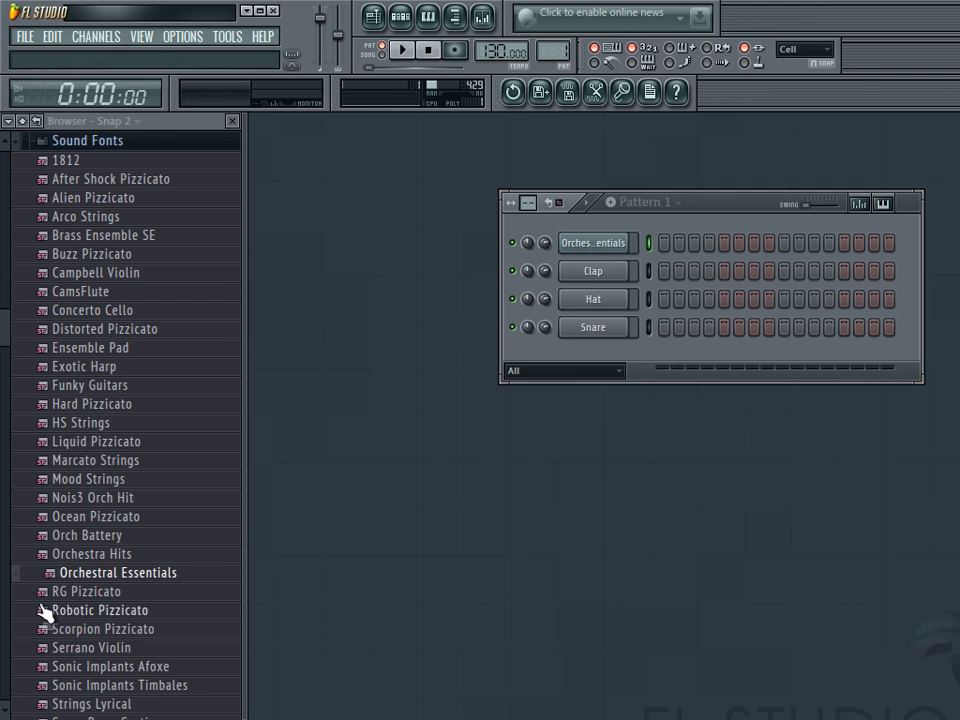
{"action": "left_click_drag", "start_coordinate": [125, 596], "coordinate": [313, 598]}
{"action": "left_click_drag", "start_coordinate": [572, 308], "coordinate": [588, 250]}
{"action": "key", "text": "g"}
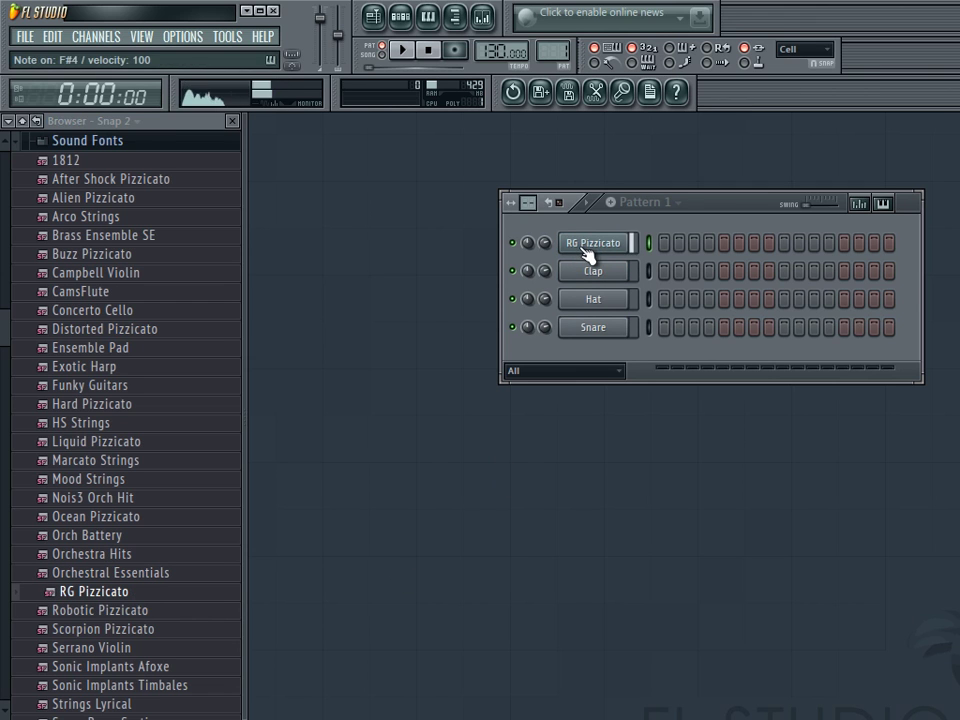
Play another RG Pizzicato note, and load the Robotic Pizzicato soundfont into the first channel and audition it.
{"action": "key", "text": "h"}
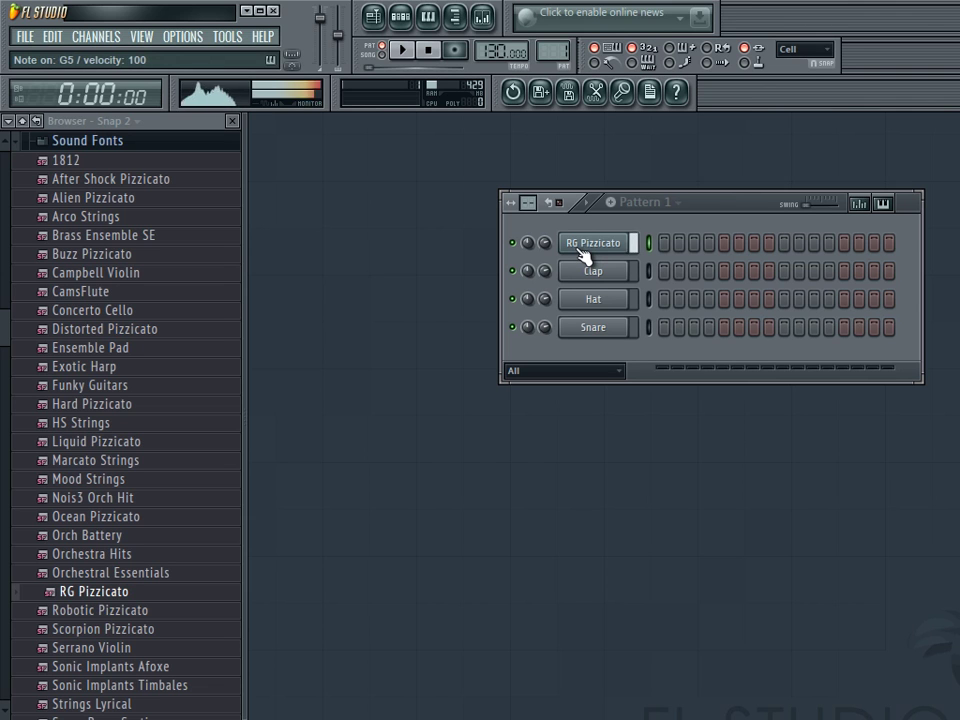
{"action": "left_click_drag", "start_coordinate": [170, 610], "coordinate": [578, 253]}
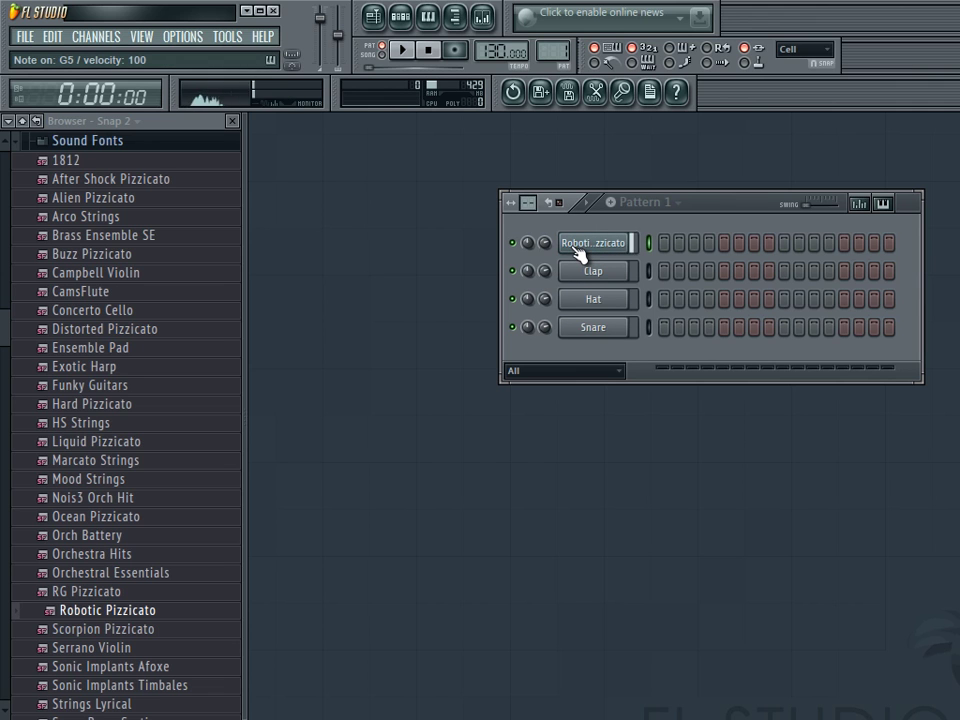
{"action": "key", "text": "u"}
{"action": "key", "text": "u"}
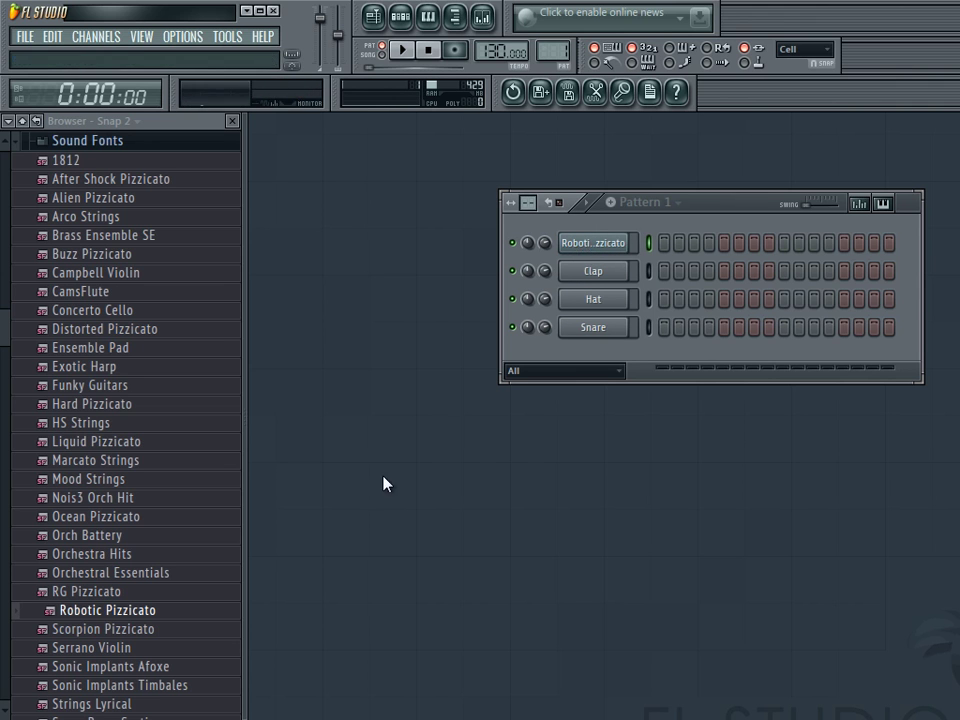
Load the Scorpion Pizzicato soundfont into the first channel and audition it with a few test notes.
{"action": "left_click_drag", "start_coordinate": [150, 629], "coordinate": [578, 252]}
{"action": "key", "text": "u"}
{"action": "key", "text": "y"}
{"action": "key", "text": "t"}
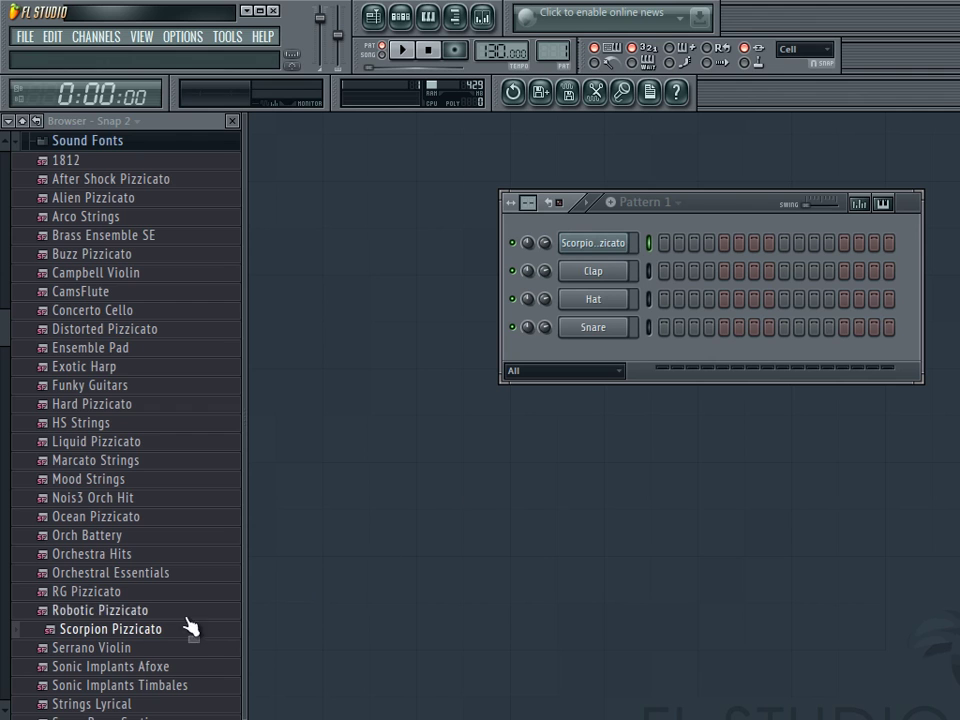
Load the Serrano Violin soundfont into the first channel and play a run of alternating test notes.
{"action": "left_click_drag", "start_coordinate": [117, 650], "coordinate": [593, 244]}
{"action": "key", "text": "b"}
{"action": "key", "text": "n"}
{"action": "key", "text": "b"}
{"action": "key", "text": "n"}
{"action": "key", "text": "b"}
{"action": "key", "text": "n"}
{"action": "key", "text": "b"}
{"action": "key", "text": "n"}
{"action": "key", "text": "n"}
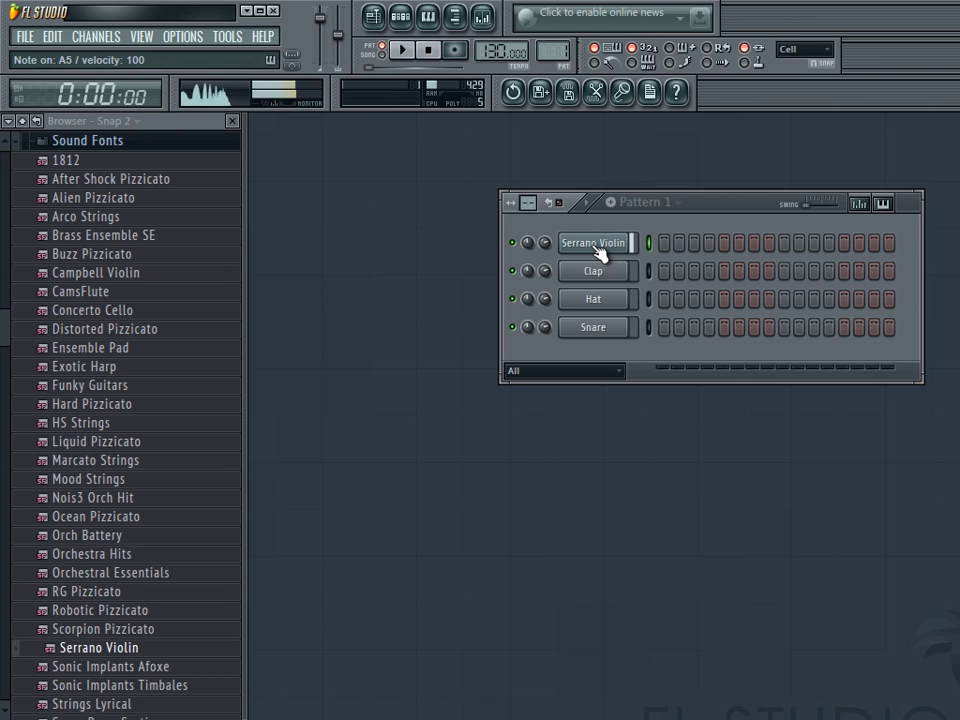
{"action": "key", "text": "b"}
{"action": "key", "text": "m"}
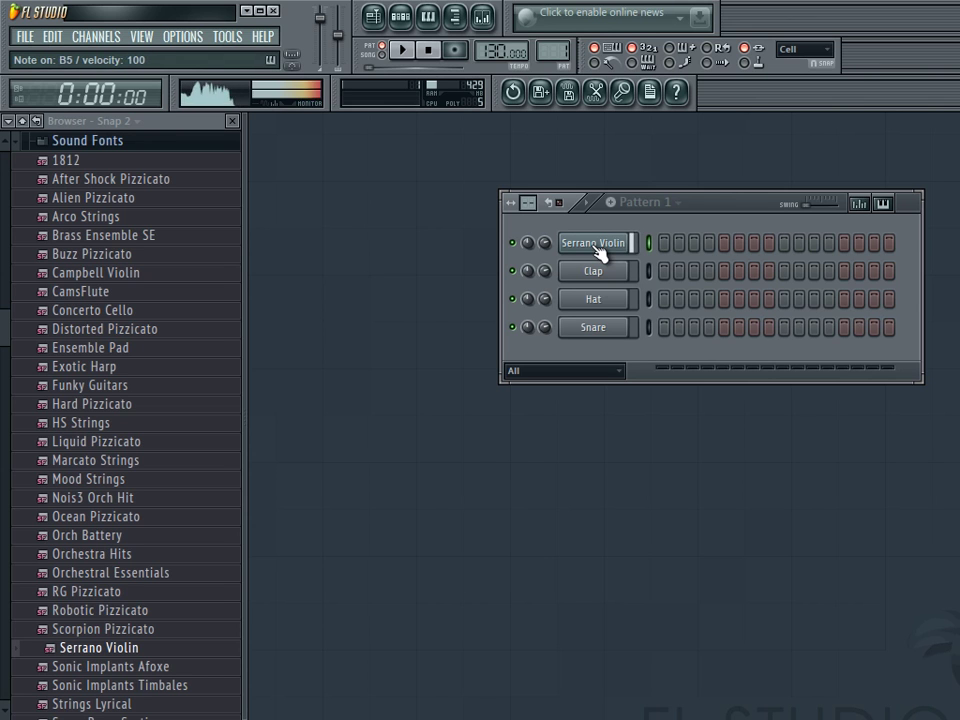
Load the Sonic Implants Afoxe soundfont into the first channel and try several test notes on it.
{"action": "left_click_drag", "start_coordinate": [170, 666], "coordinate": [574, 251]}
{"action": "key", "text": "b"}
{"action": "key", "text": "n"}
{"action": "key", "text": "m"}
{"action": "key", "text": "m"}
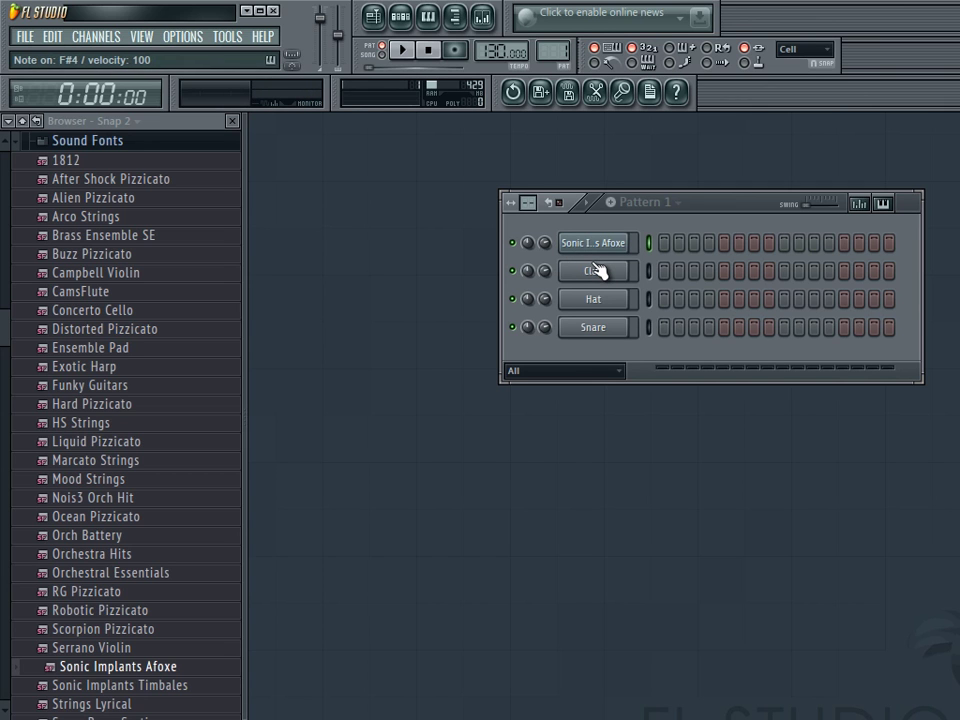
Load the Sonic Implants Timbales soundfont into the first channel and play test hits across different notes.
{"action": "left_click_drag", "start_coordinate": [172, 686], "coordinate": [576, 252]}
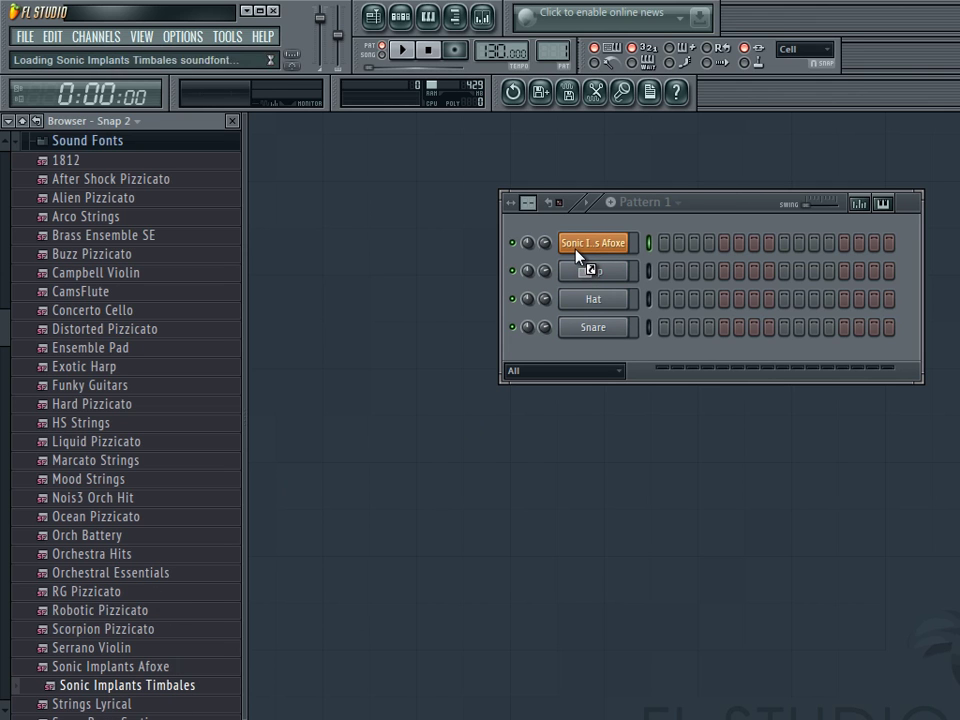
{"action": "key", "text": "v"}
{"action": "key", "text": "b"}
{"action": "key", "text": "b"}
{"action": "key", "text": "n"}
{"action": "key", "text": "j"}
{"action": "key", "text": "j"}
{"action": "key", "text": "j"}
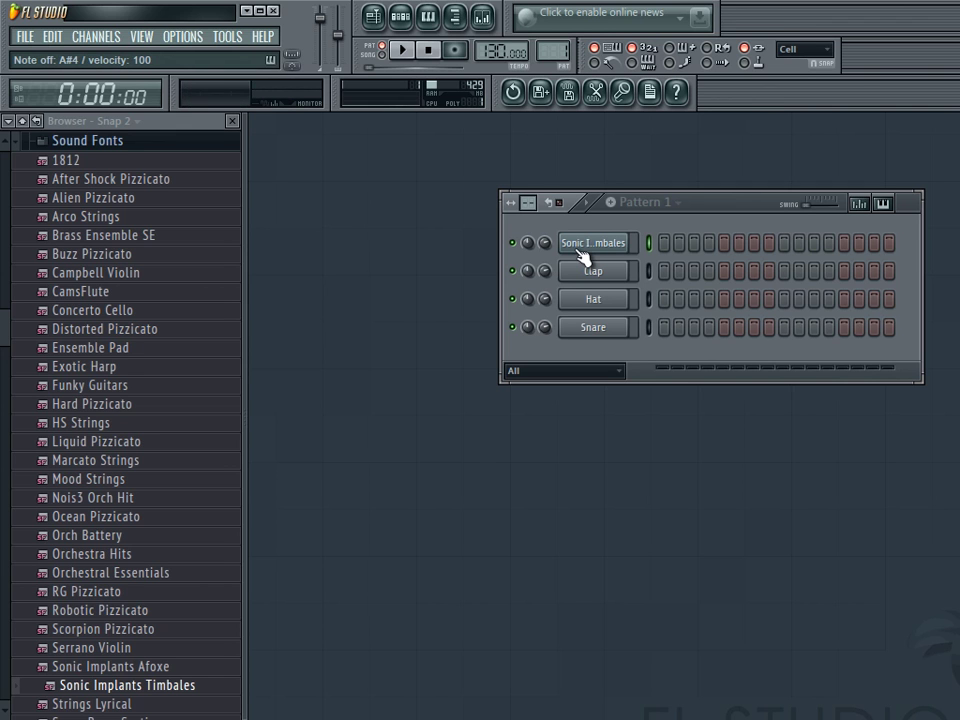
{"action": "key", "text": "m"}
{"action": "key", "text": "m"}
{"action": "key", "text": "b"}
{"action": "key", "text": "g"}
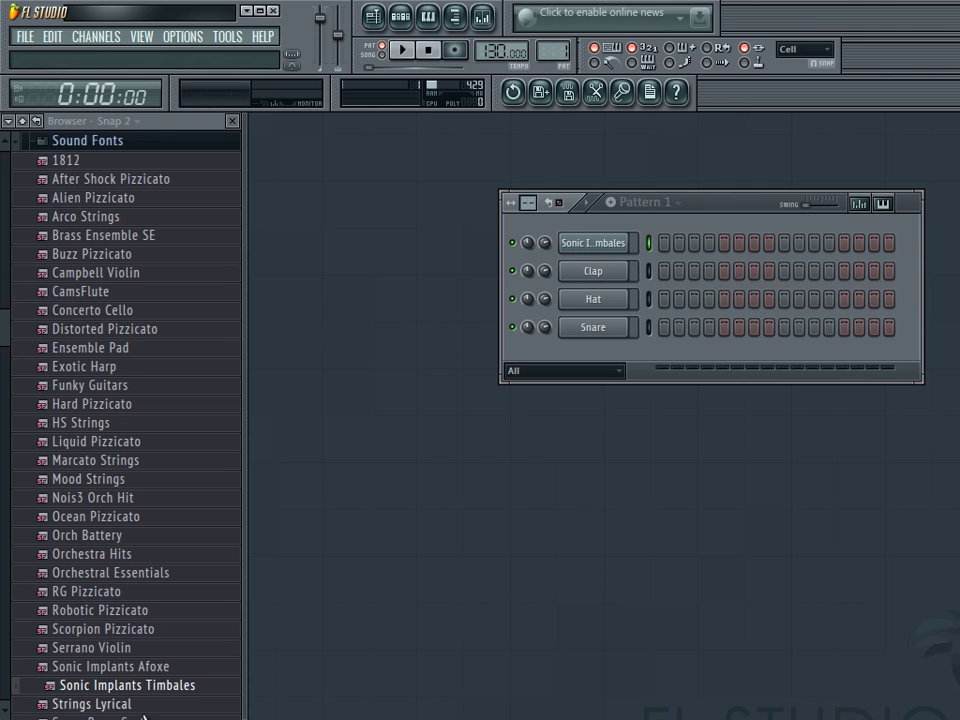
Audition Strings Lyrical in the first channel, and replace it with Super Brass Section and play a test note.
{"action": "left_click_drag", "start_coordinate": [186, 704], "coordinate": [604, 249]}
{"action": "key", "text": "t"}
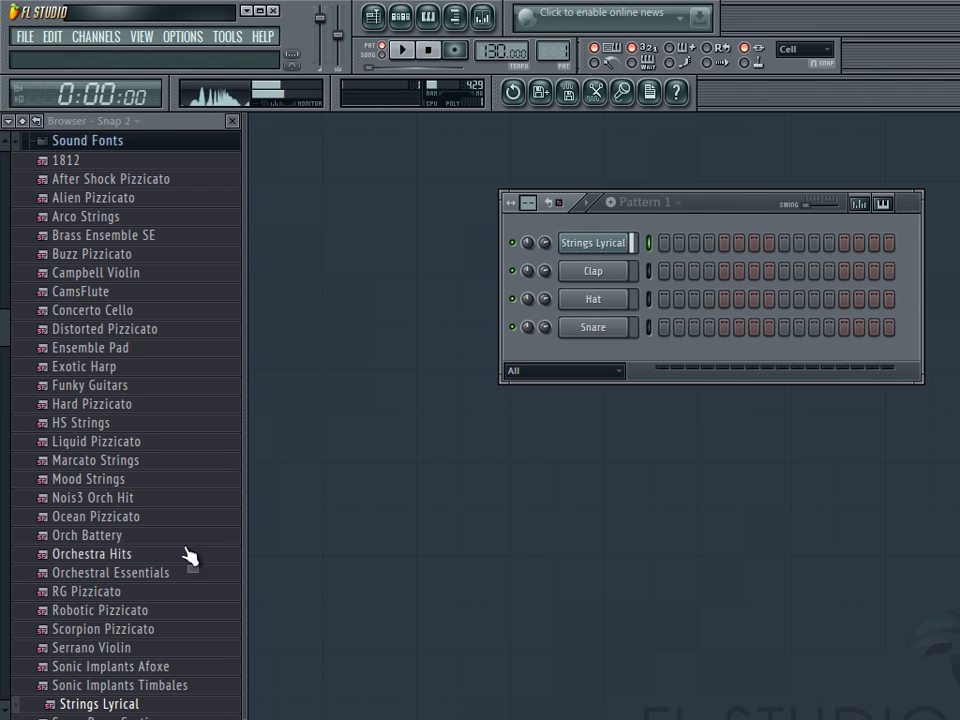
{"action": "scroll", "coordinate": [120, 708], "scroll_direction": "down", "scroll_amount": 3}
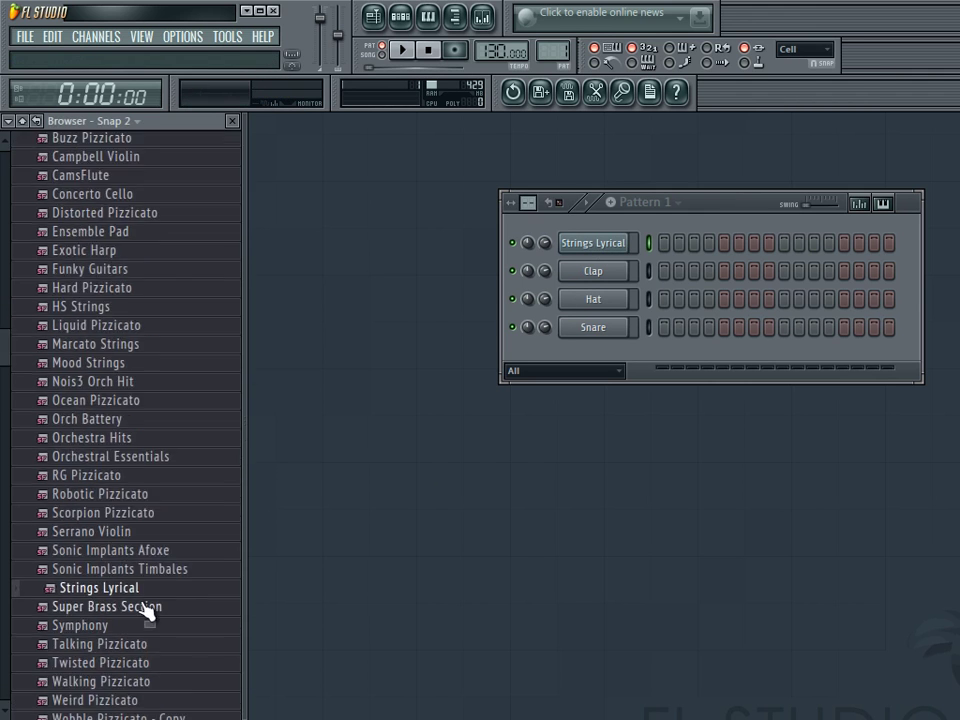
{"action": "left_click_drag", "start_coordinate": [133, 567], "coordinate": [583, 255]}
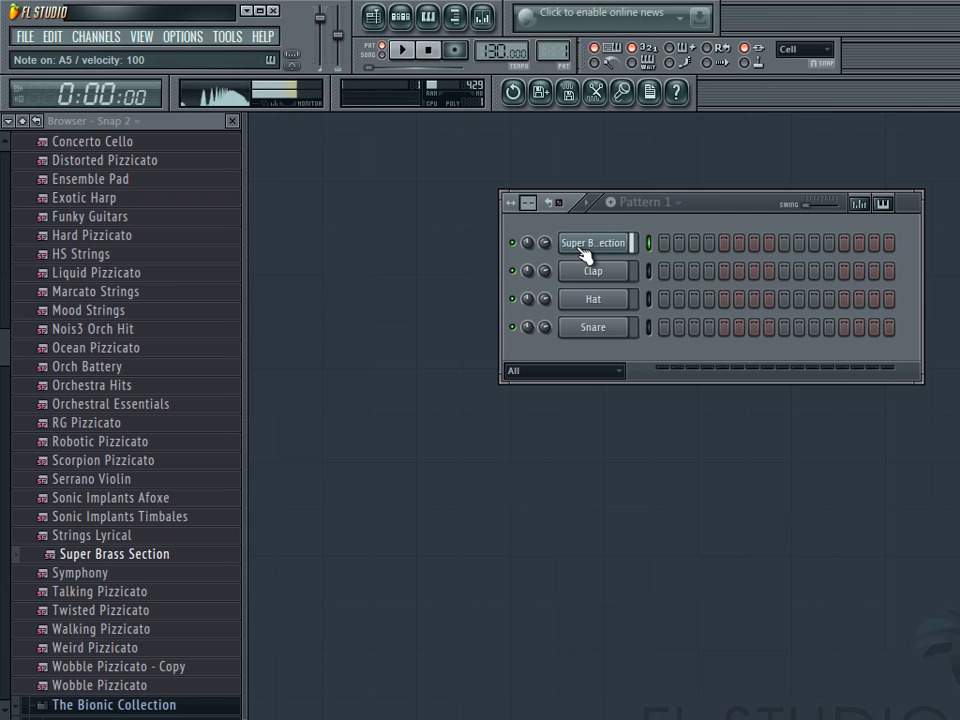
{"action": "key", "text": "t"}
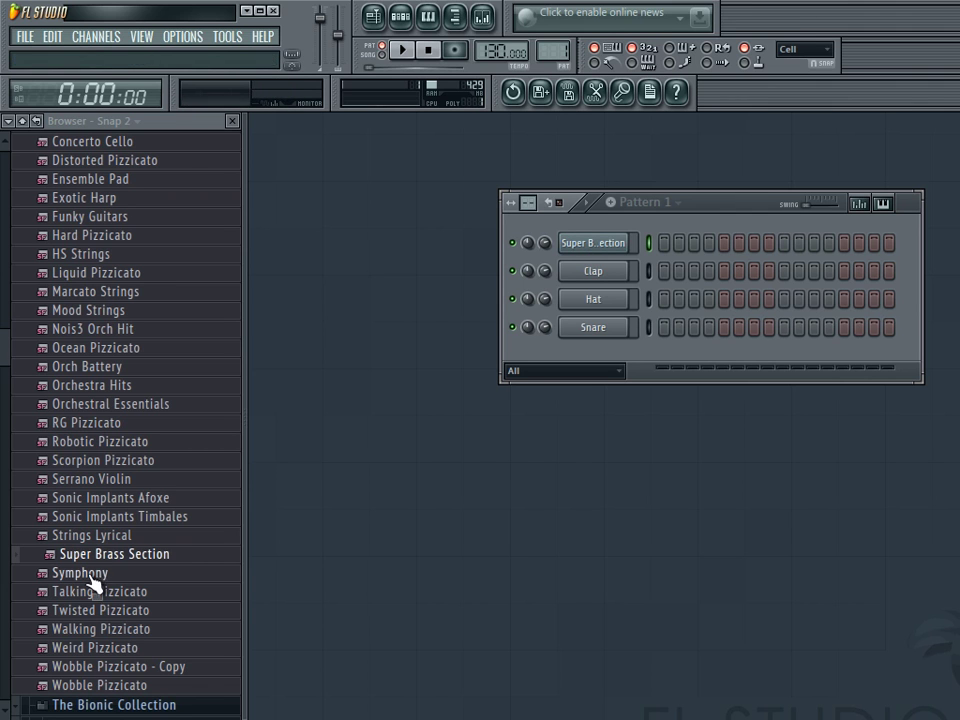
Audition the Symphony soundfont in the first channel, and replace it with Talking Pizzicato and play a test note.
{"action": "left_click_drag", "start_coordinate": [96, 576], "coordinate": [343, 540]}
{"action": "left_click_drag", "start_coordinate": [586, 260], "coordinate": [580, 248]}
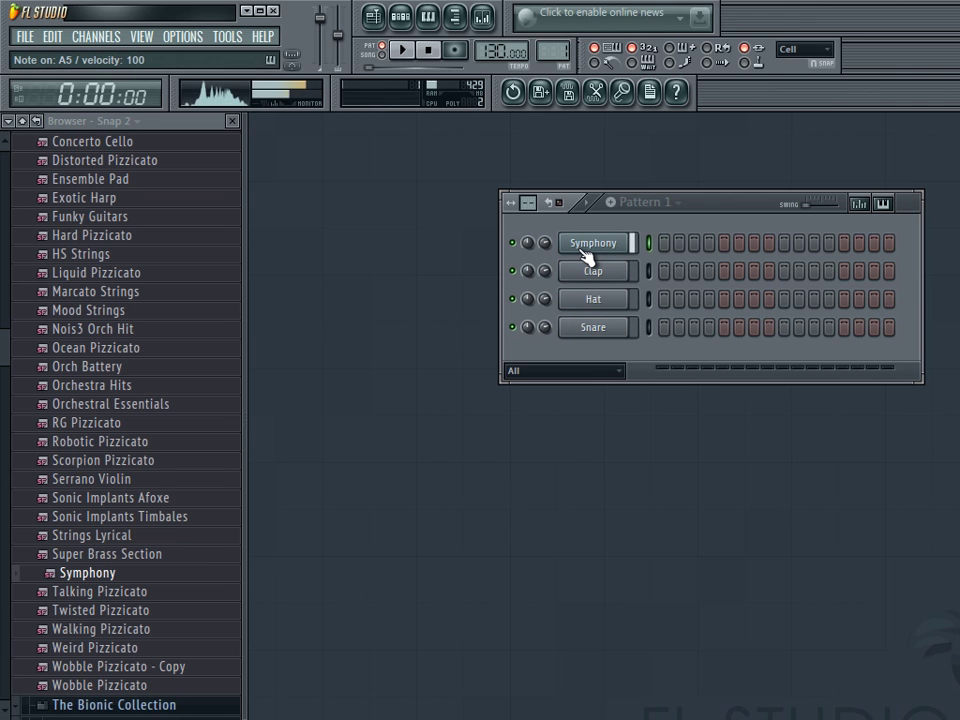
{"action": "key", "text": "t"}
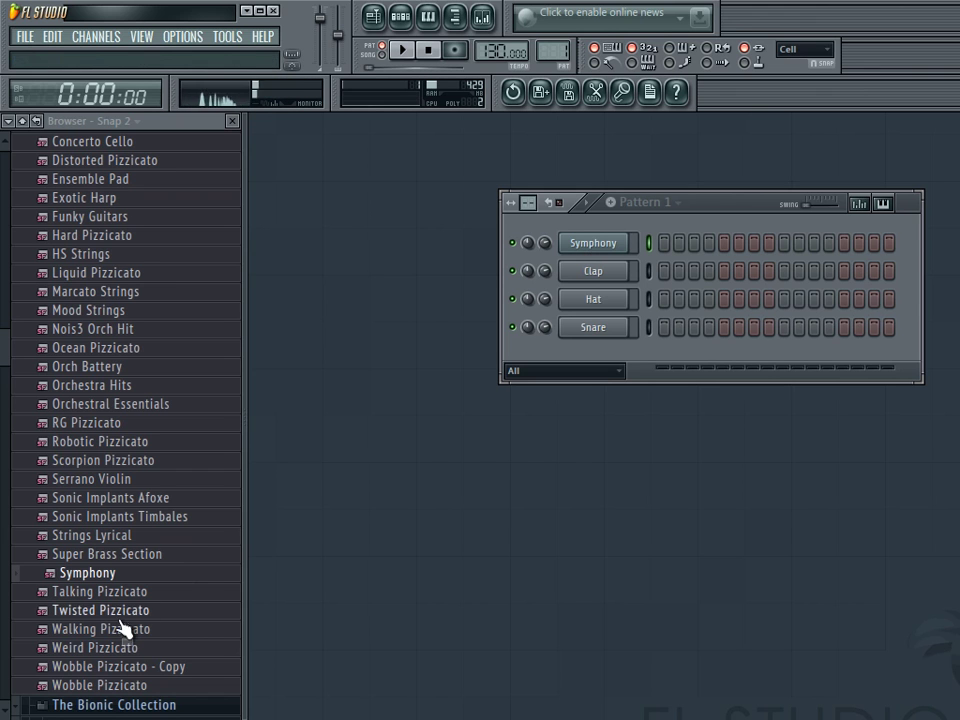
{"action": "left_click_drag", "start_coordinate": [147, 608], "coordinate": [574, 249]}
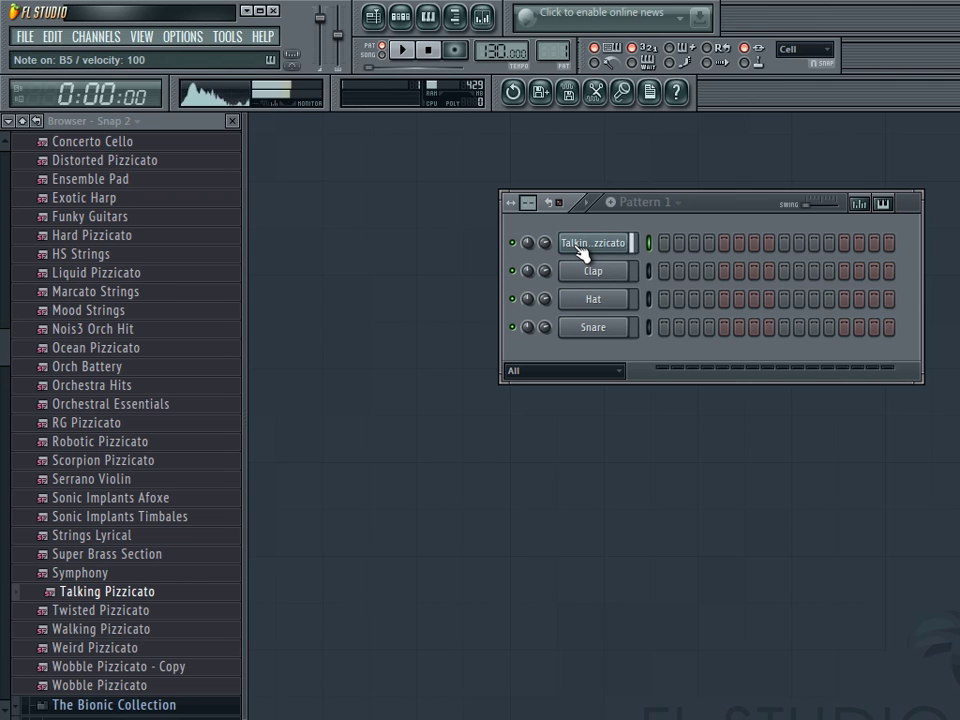
{"action": "key", "text": "t"}
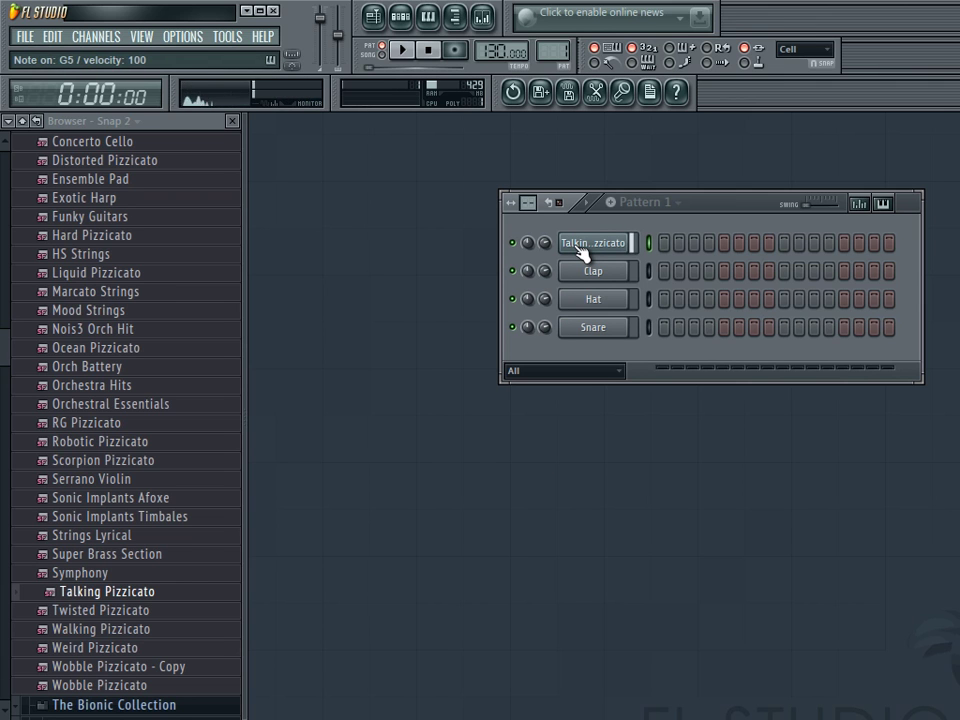
Load the Twisted Pizzicato soundfont into the first channel and audition it with test notes.
{"action": "left_click_drag", "start_coordinate": [150, 614], "coordinate": [581, 244]}
{"action": "key", "text": "m"}
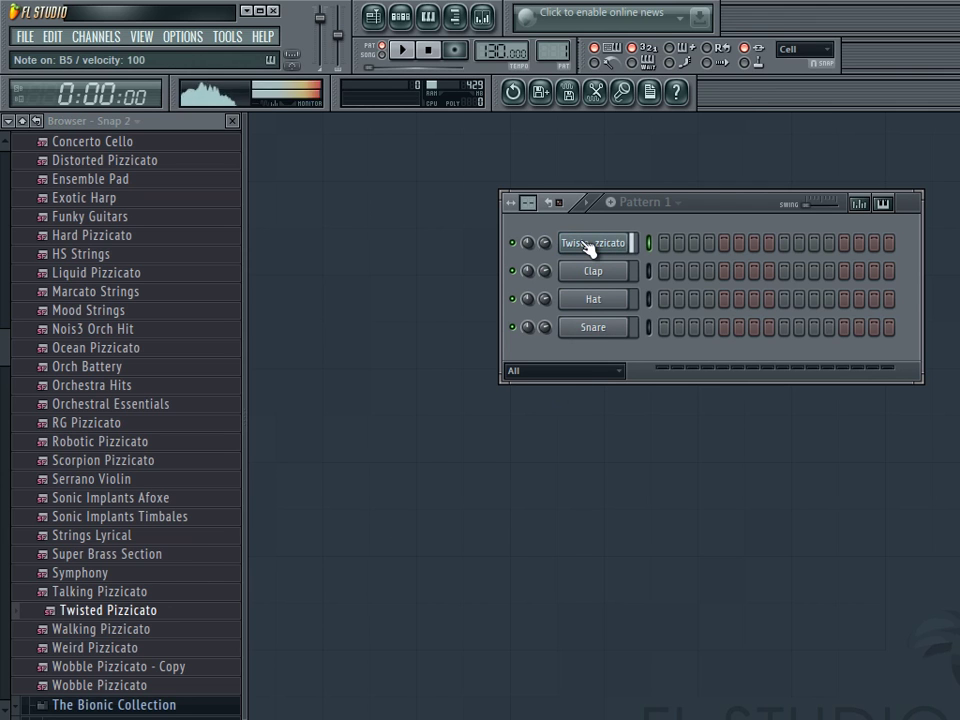
{"action": "key", "text": "b"}
{"action": "key", "text": "b"}
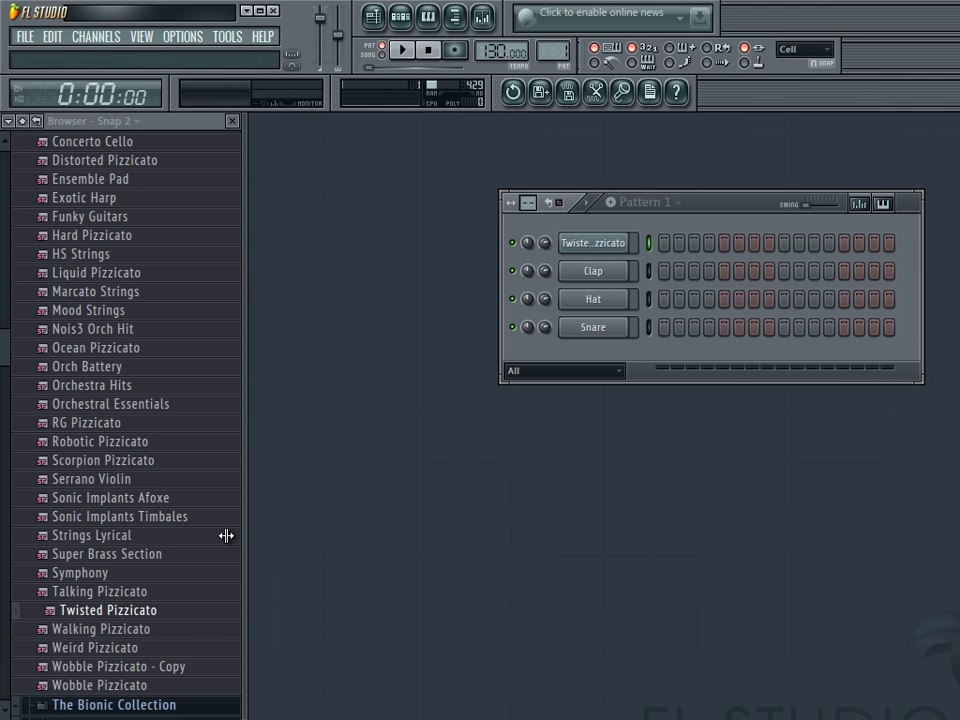
Load the Walking Pizzicato soundfont into the first channel and play several test notes.
{"action": "left_click_drag", "start_coordinate": [135, 636], "coordinate": [584, 249]}
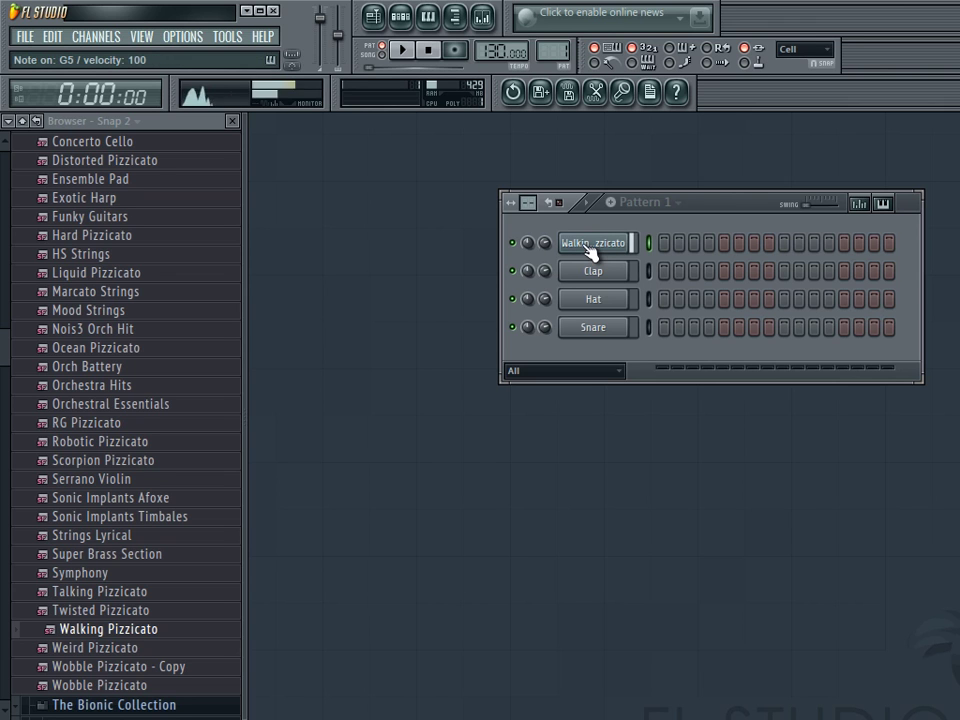
{"action": "left_click", "coordinate": [588, 254]}
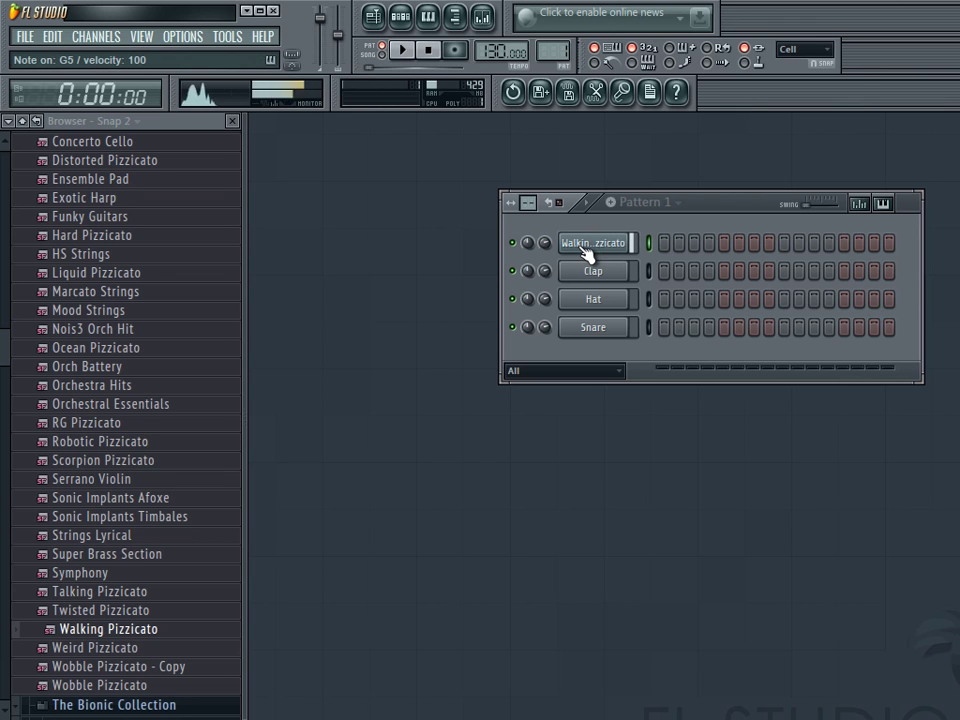
{"action": "left_click", "coordinate": [586, 254]}
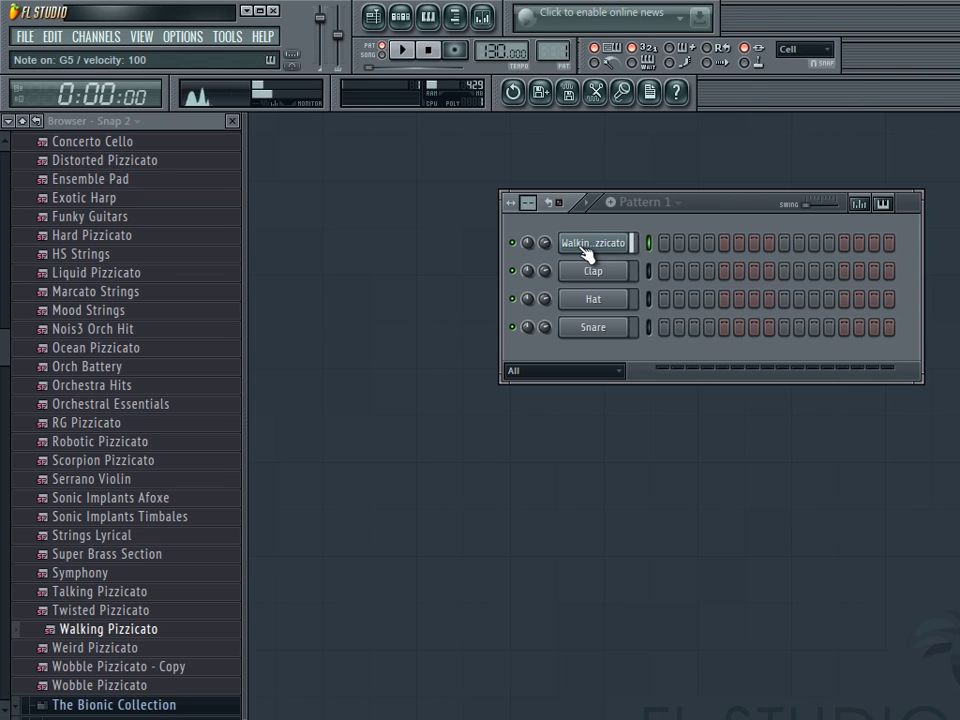
{"action": "key", "text": "y"}
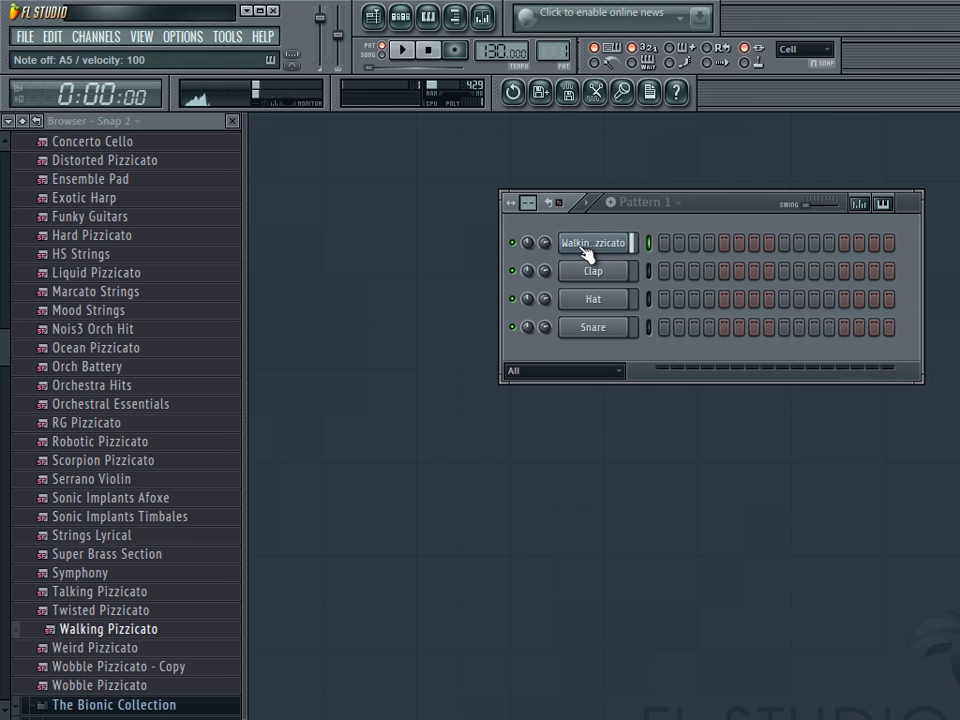
Load the Weird Pizzicato soundfont into the first channel and trigger it several times.
{"action": "left_click_drag", "start_coordinate": [186, 647], "coordinate": [600, 247]}
{"action": "left_click", "coordinate": [599, 248]}
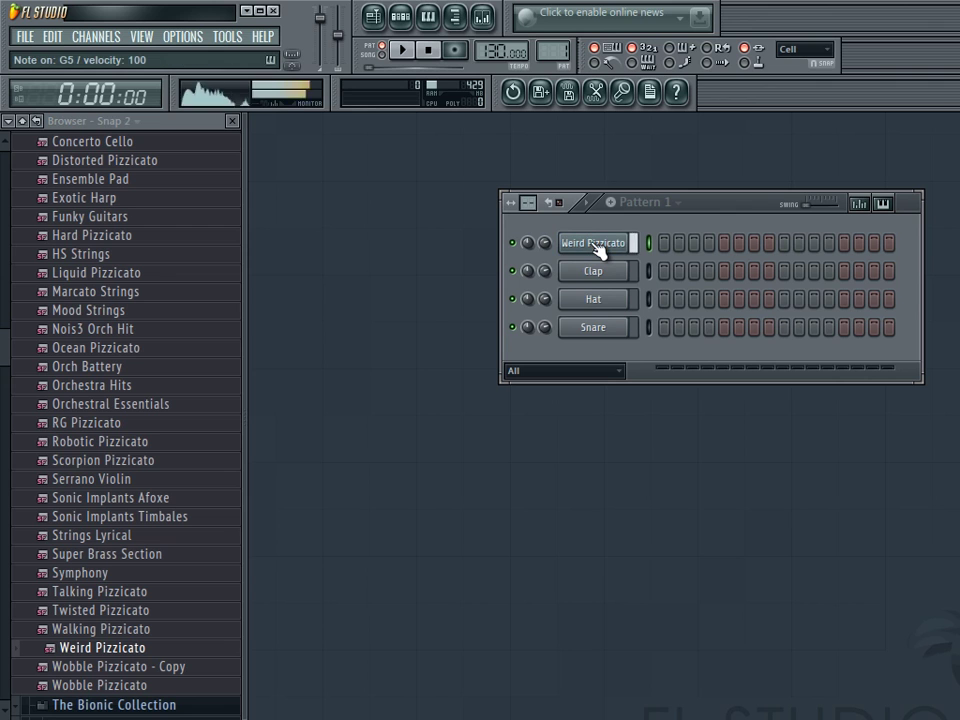
{"action": "left_click", "coordinate": [599, 248]}
{"action": "left_click", "coordinate": [599, 248]}
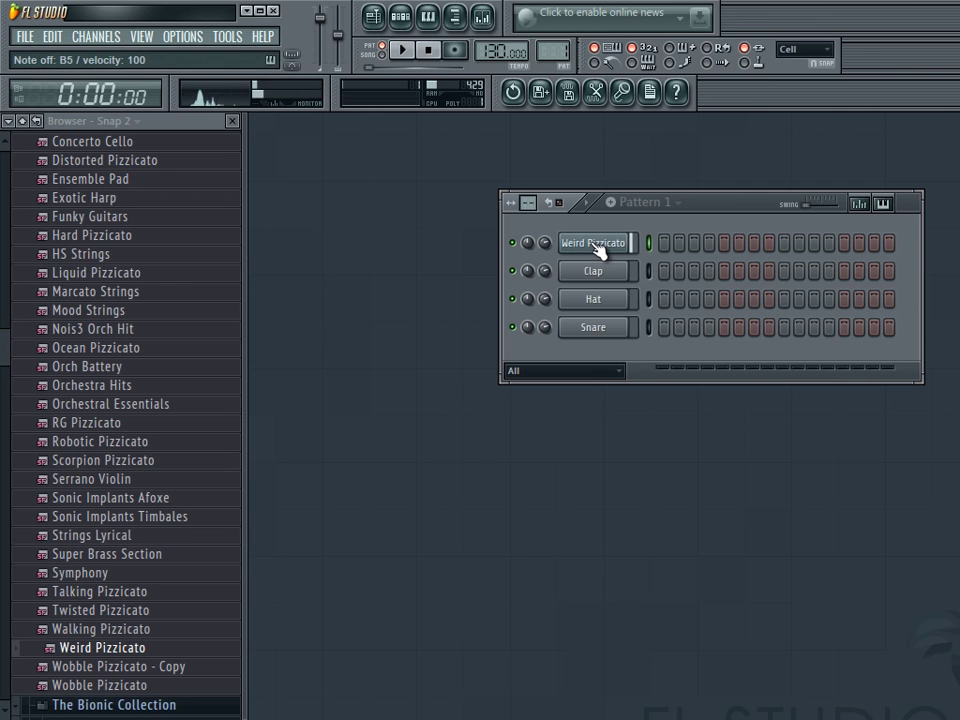
Load the Wobble Pizzicato - Copy soundfont into the first channel and audition it with test notes.
{"action": "left_click_drag", "start_coordinate": [172, 675], "coordinate": [583, 253]}
{"action": "left_click", "coordinate": [583, 253]}
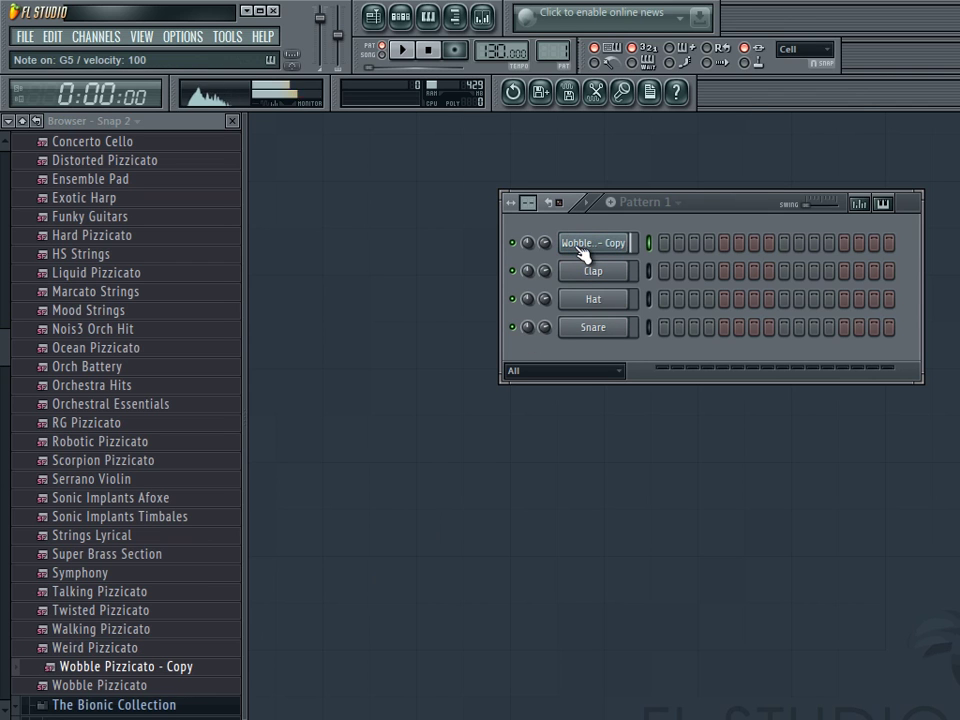
{"action": "key", "text": "n"}
{"action": "key", "text": "m"}
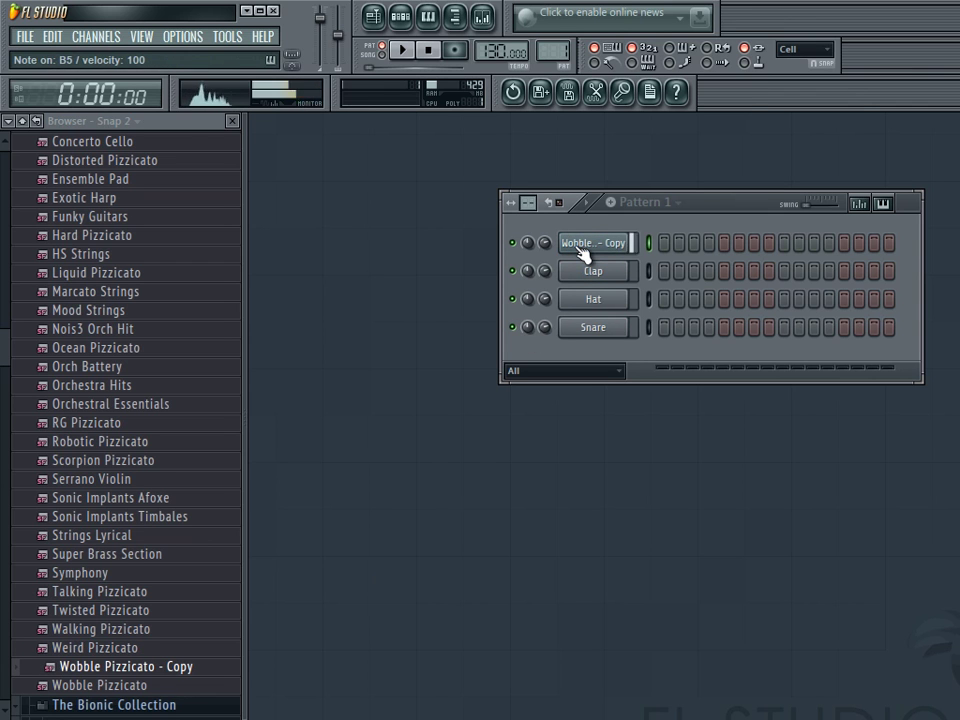
Replace the first channel's sound with the original Wobble Pizzicato soundfont and play a few test notes.
{"action": "left_click_drag", "start_coordinate": [105, 685], "coordinate": [578, 252]}
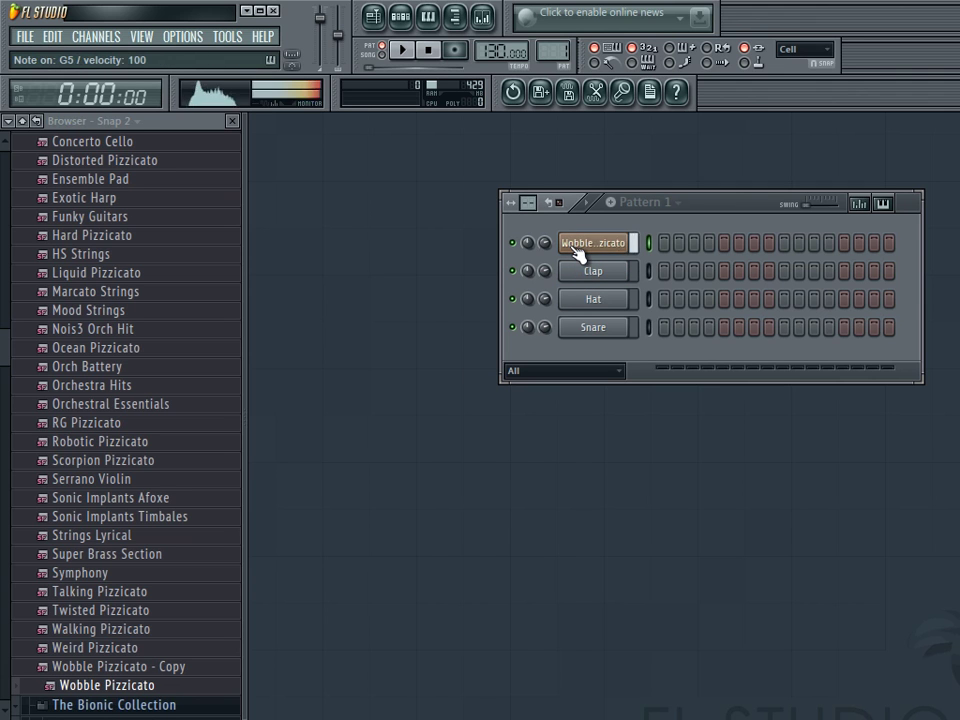
{"action": "key", "text": "n"}
{"action": "key", "text": "b"}
{"action": "key", "text": "n"}
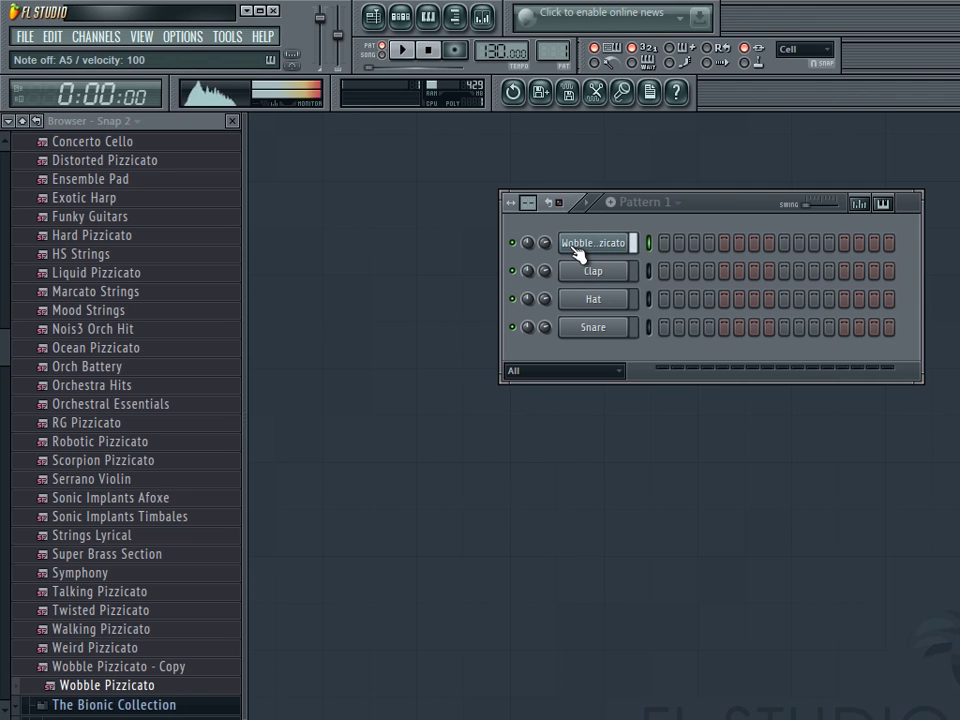